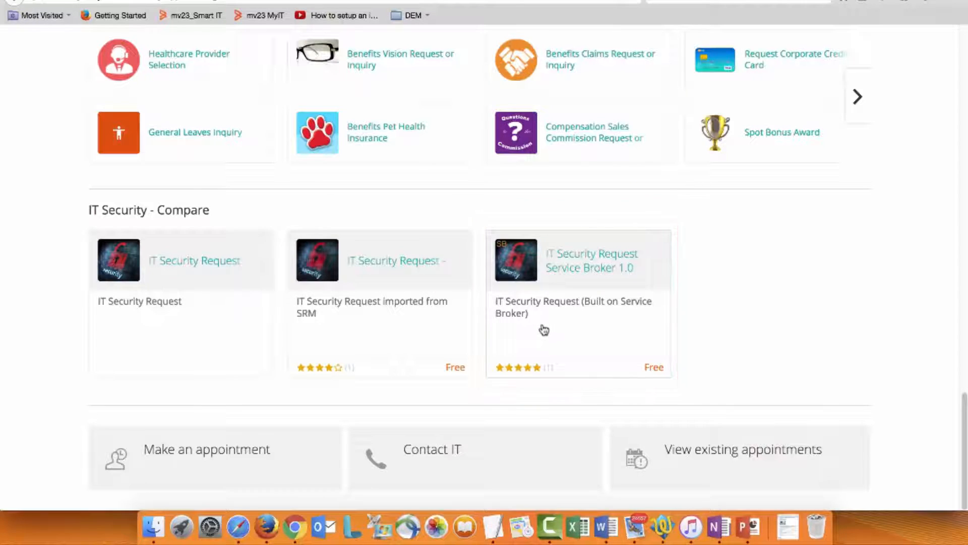
Step: Open the IT Security Request form from the IT Security - Compare section and review its request details fields
click(216, 337)
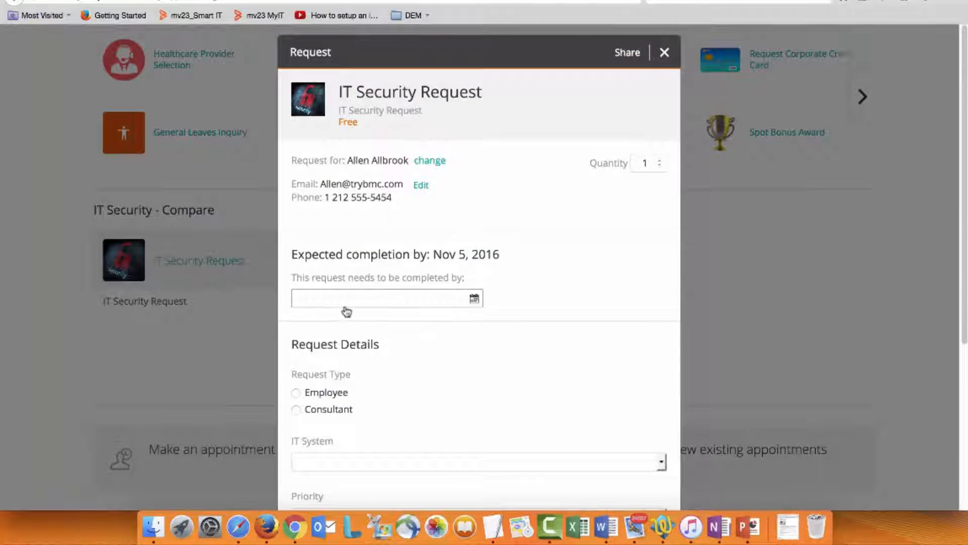
scroll(412, 303, down, 4)
scroll(455, 314, down, 2)
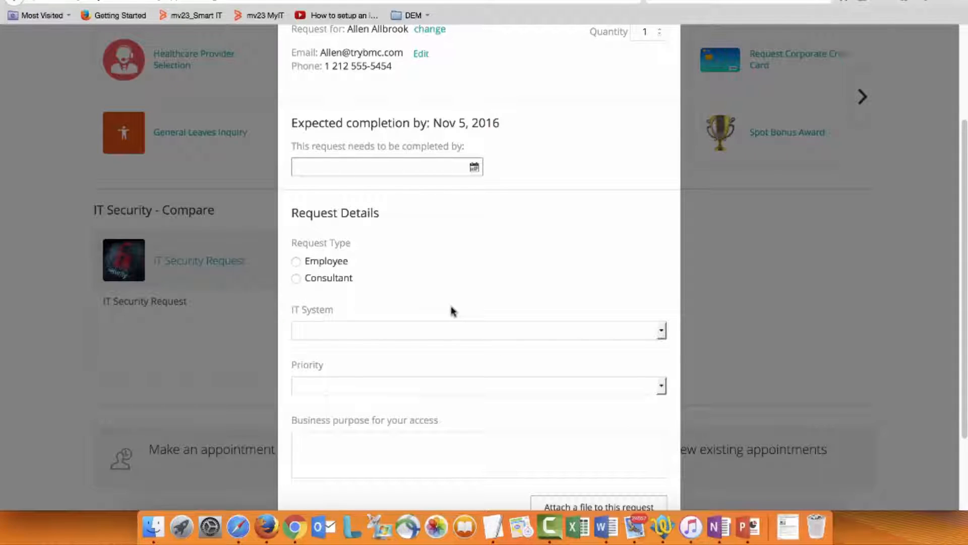
scroll(453, 309, down, 2)
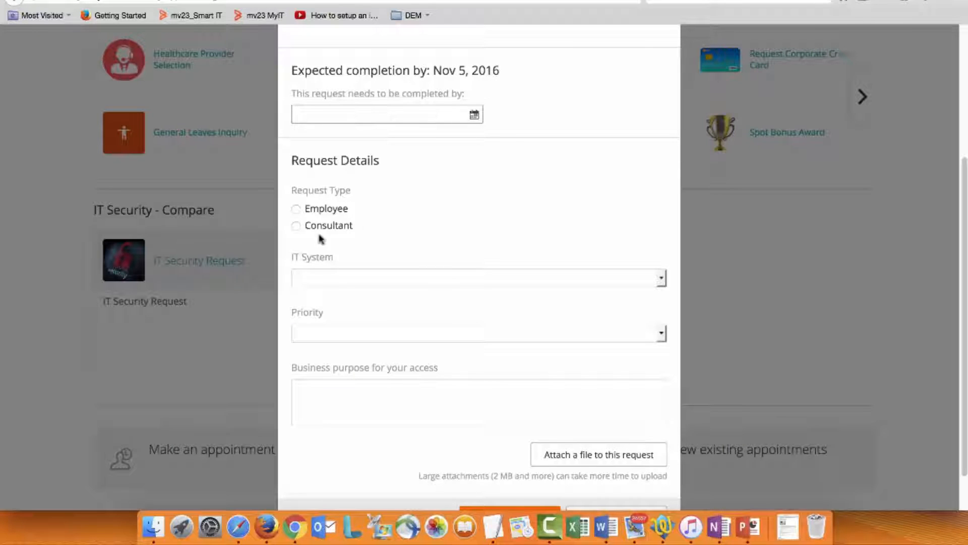
Step: Set the request type to Consultant and look through the available consultant names
click(296, 226)
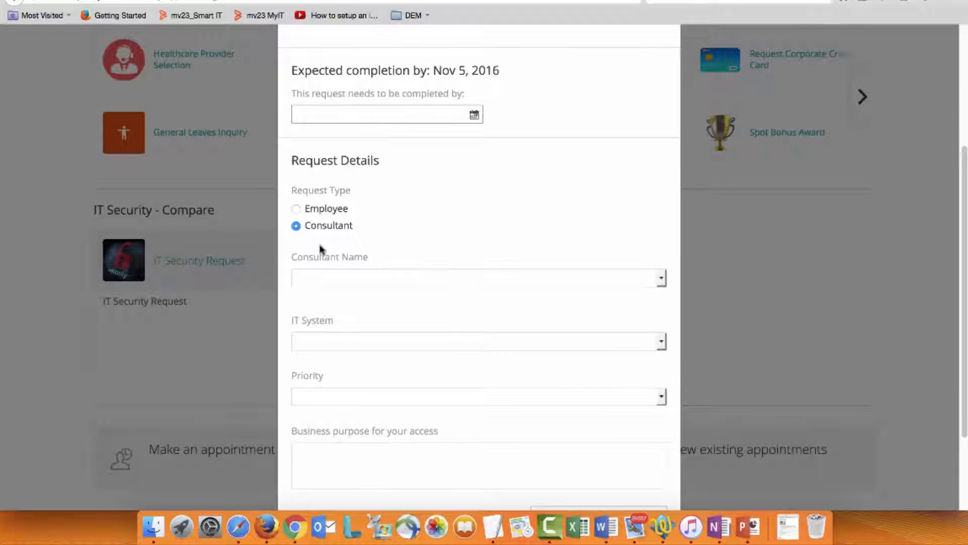
click(323, 280)
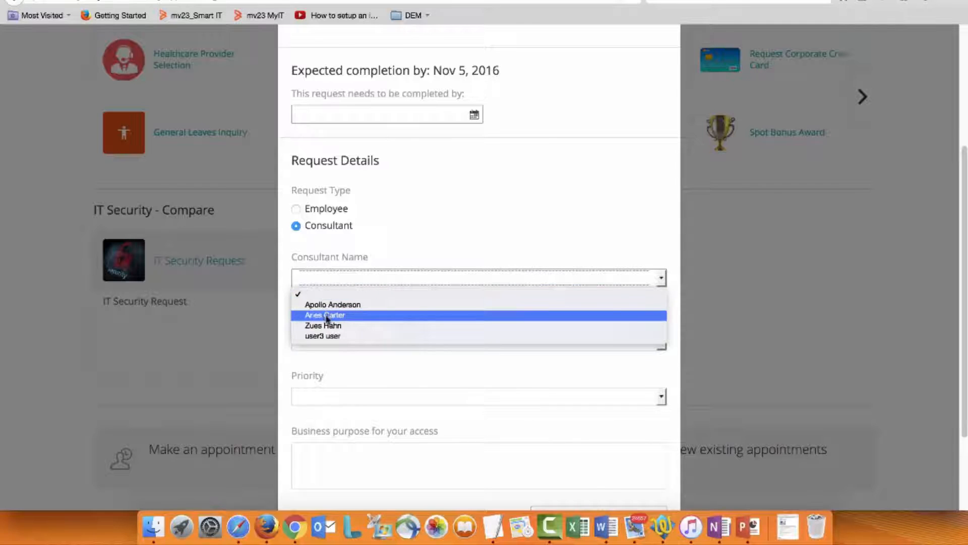
click(301, 218)
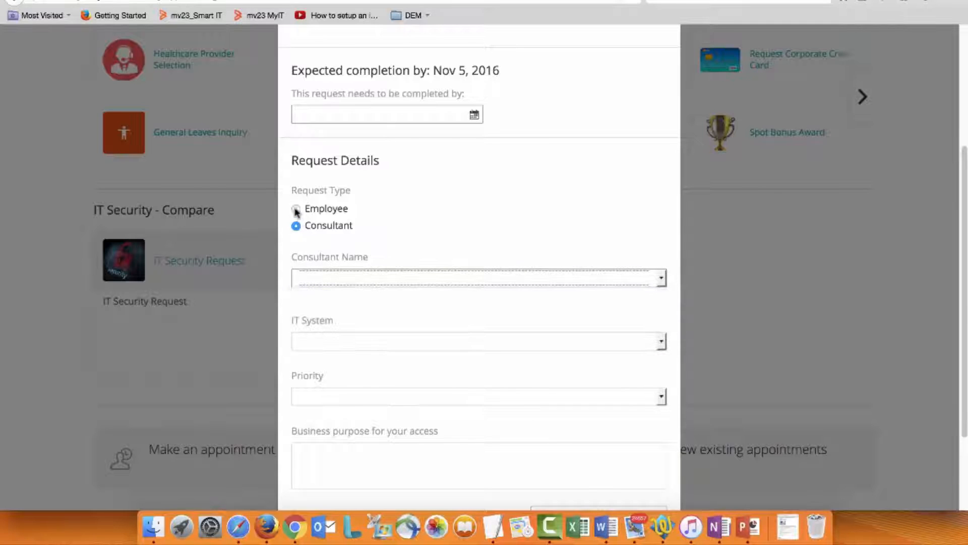
Step: Set the request type to Employee and select the employee's name
click(296, 210)
click(313, 279)
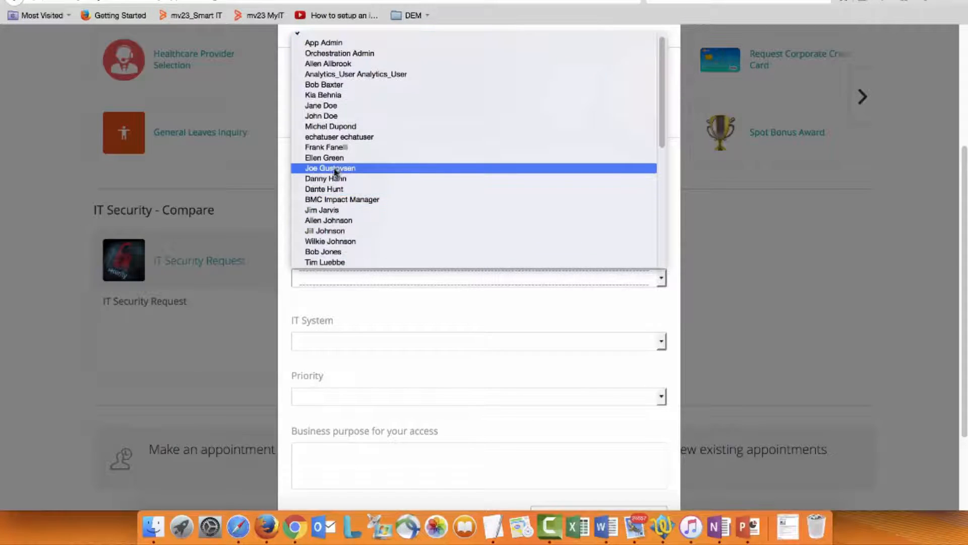
scroll(341, 201, down, 1)
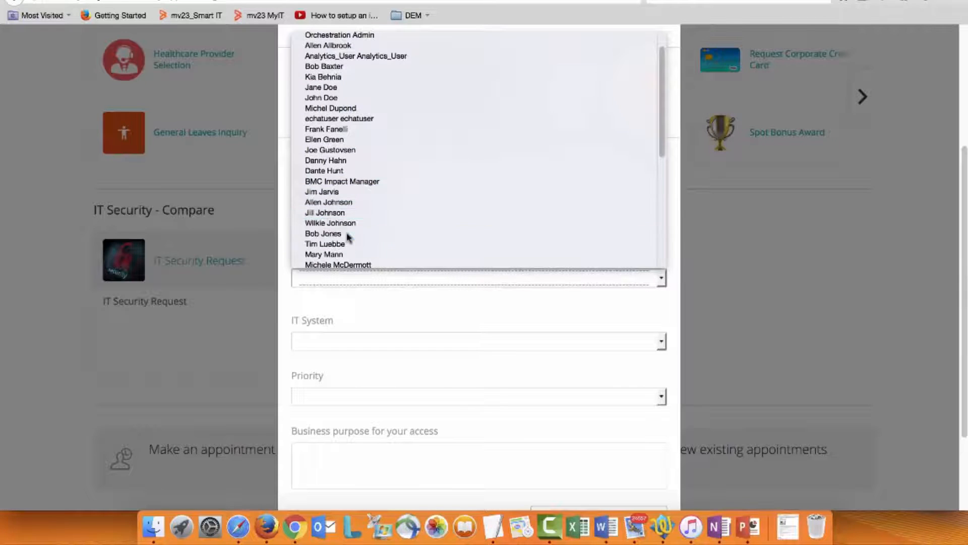
click(347, 234)
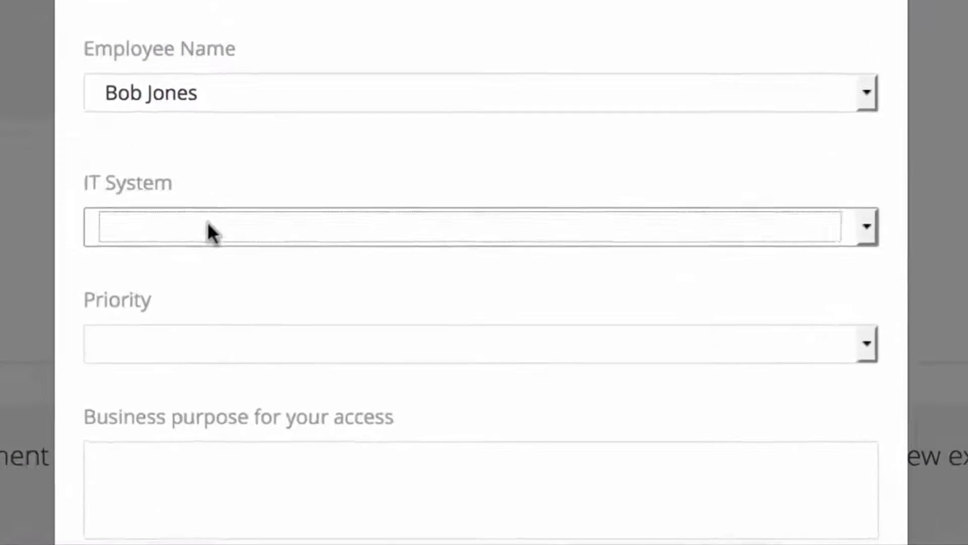
Step: Choose VPN as the IT system and look at the available VPN entry points
click(206, 227)
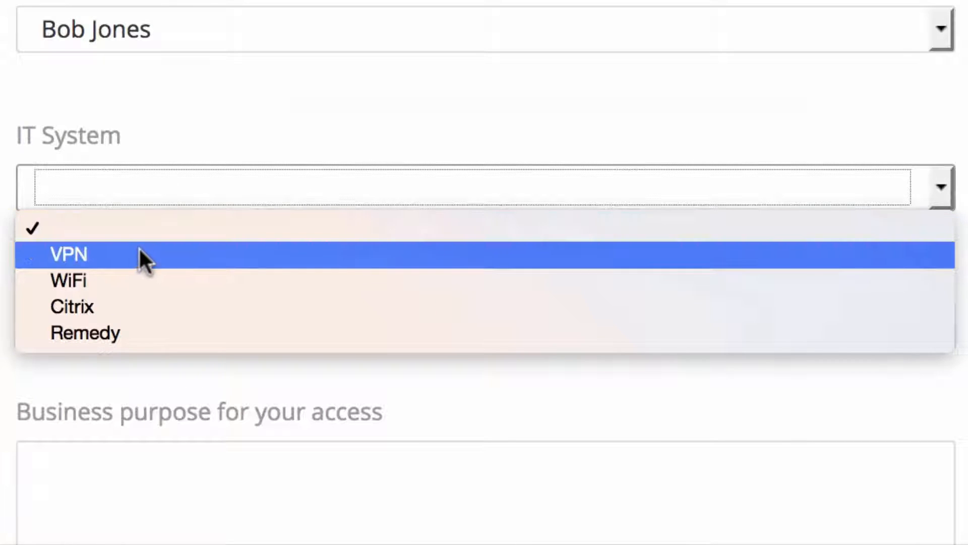
click(133, 257)
click(113, 308)
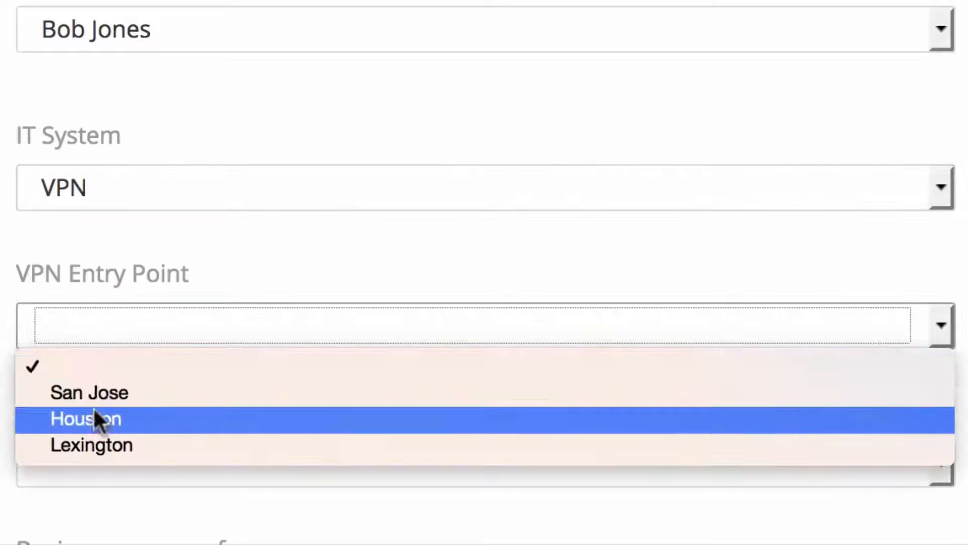
click(103, 197)
Step: Set the IT system to Remedy, with license type Self Service and priority Medium
click(104, 198)
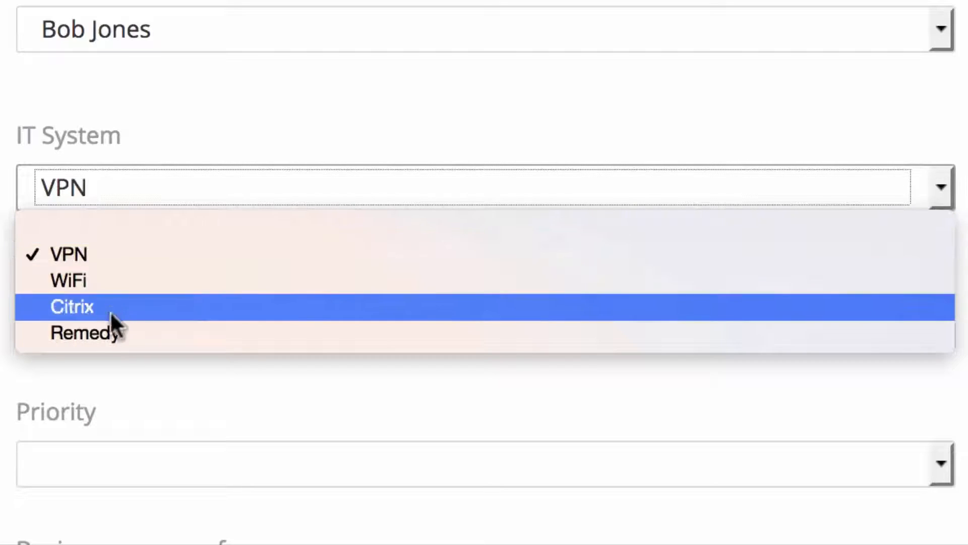
click(110, 334)
click(95, 325)
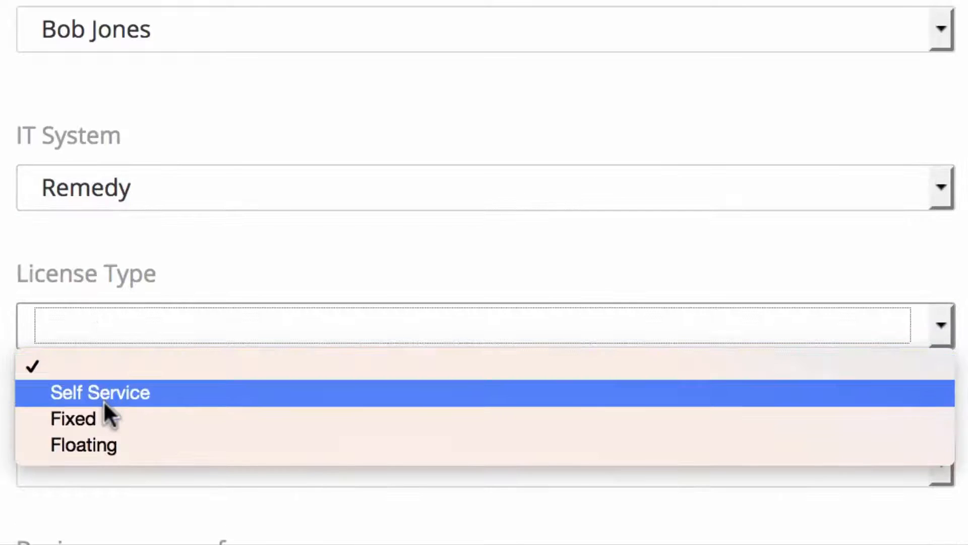
click(104, 399)
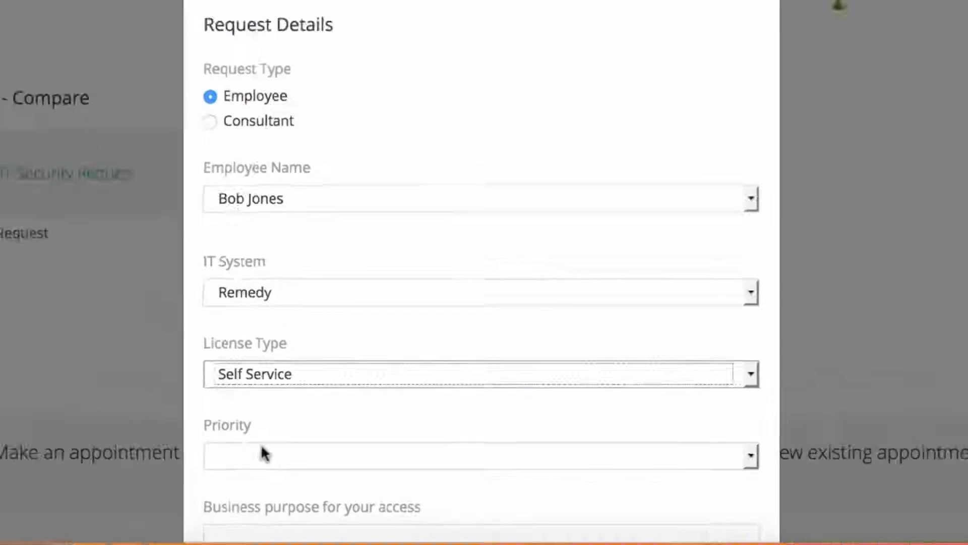
click(263, 456)
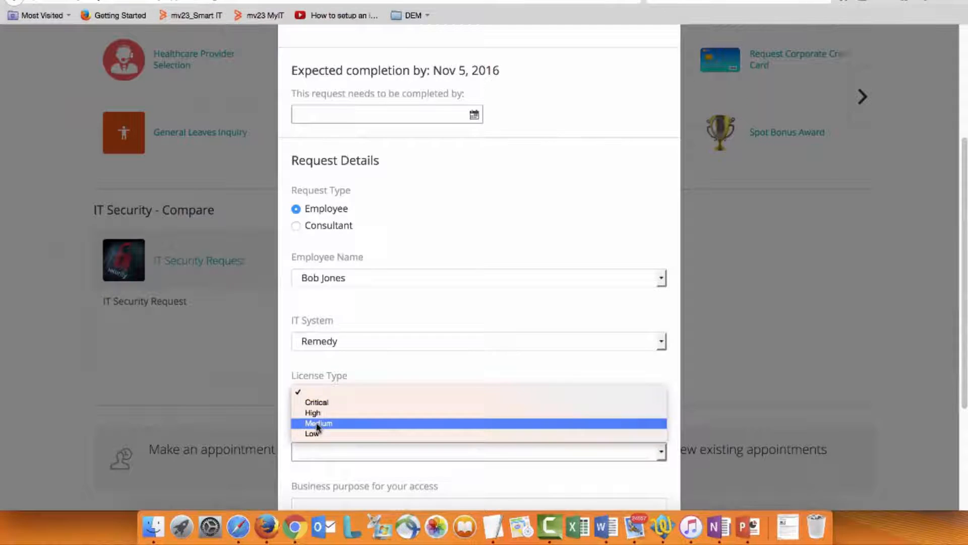
click(317, 423)
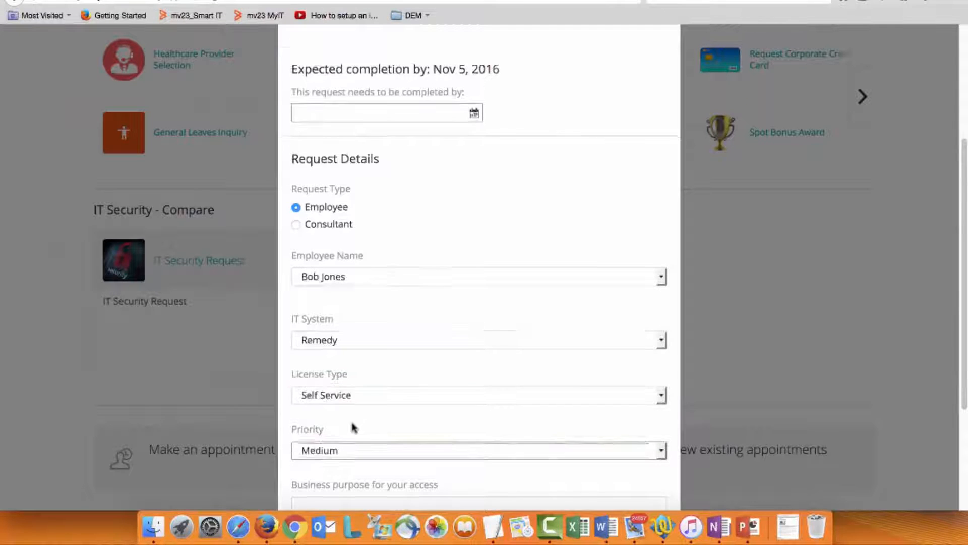
Step: Enter the business purpose "Need to be able to access MyIT to request IT services." and submit the request
scroll(328, 383, down, 5)
click(302, 350)
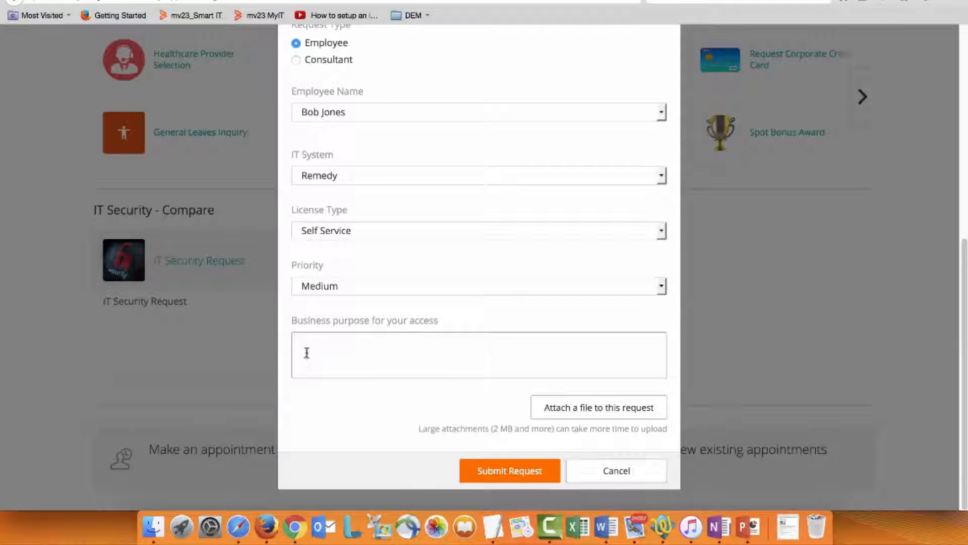
text(Need to be able to access MyIT to request IT services.)
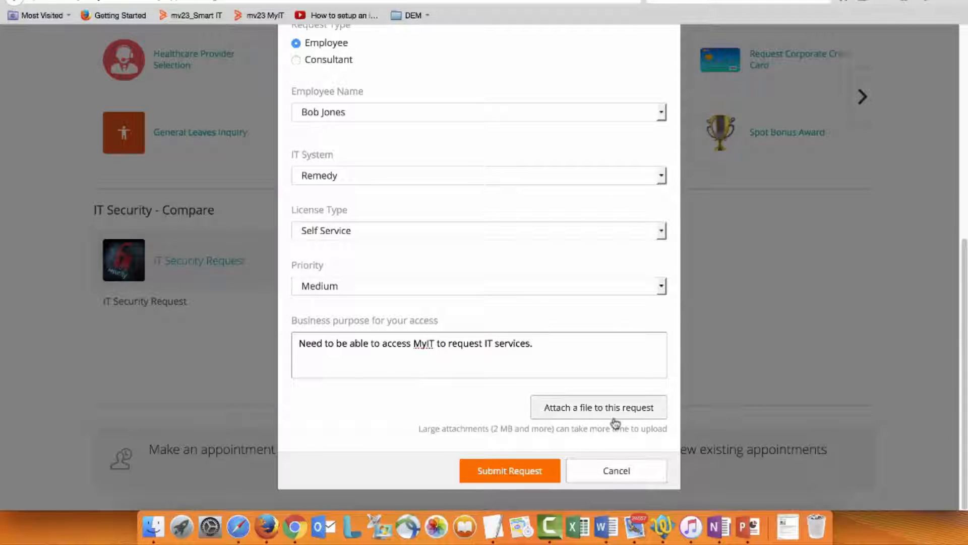
click(537, 472)
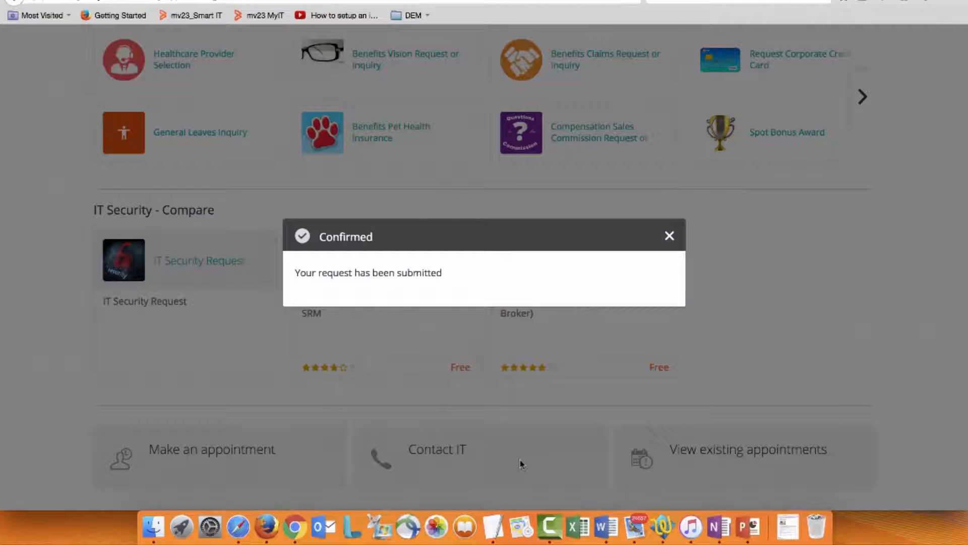
click(670, 235)
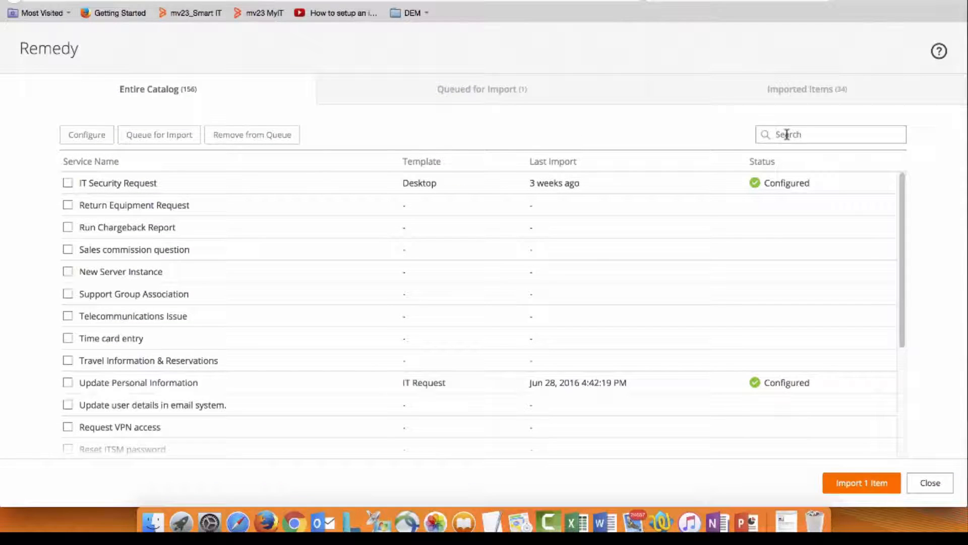
Step: Search the Remedy catalog for "IT s" and select only the IT Service Management (ITSM) service
text(IT s)
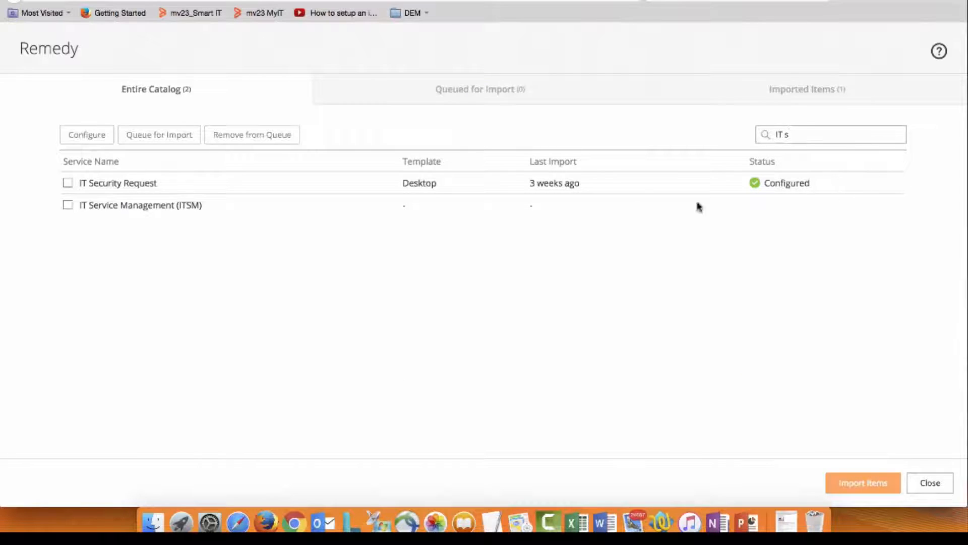
click(67, 182)
click(68, 205)
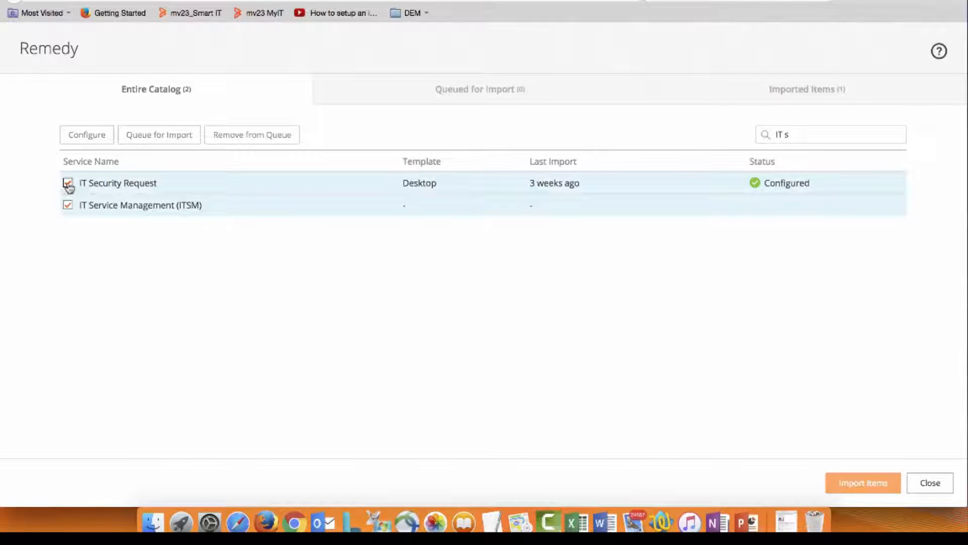
click(68, 183)
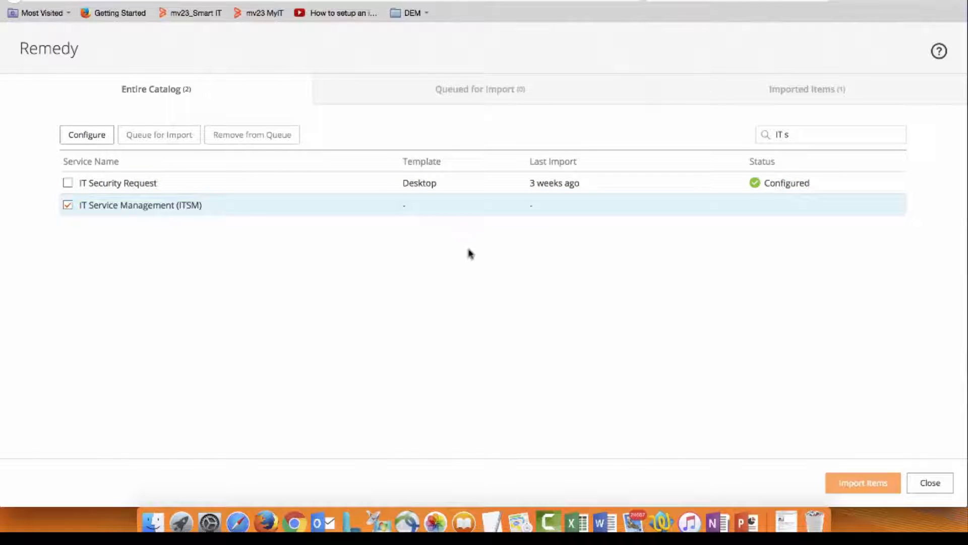
Step: Configure the selected service with the Standard service template
click(89, 135)
click(761, 201)
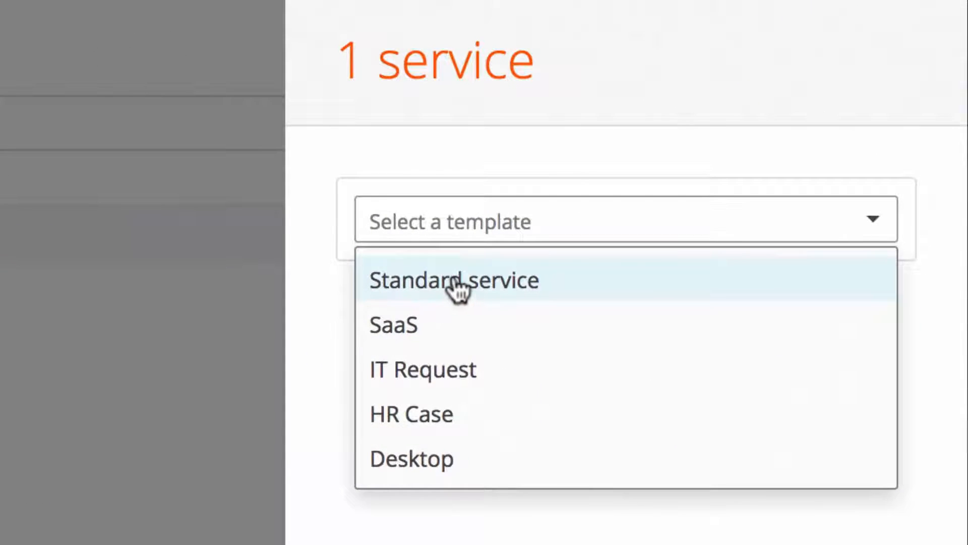
click(457, 287)
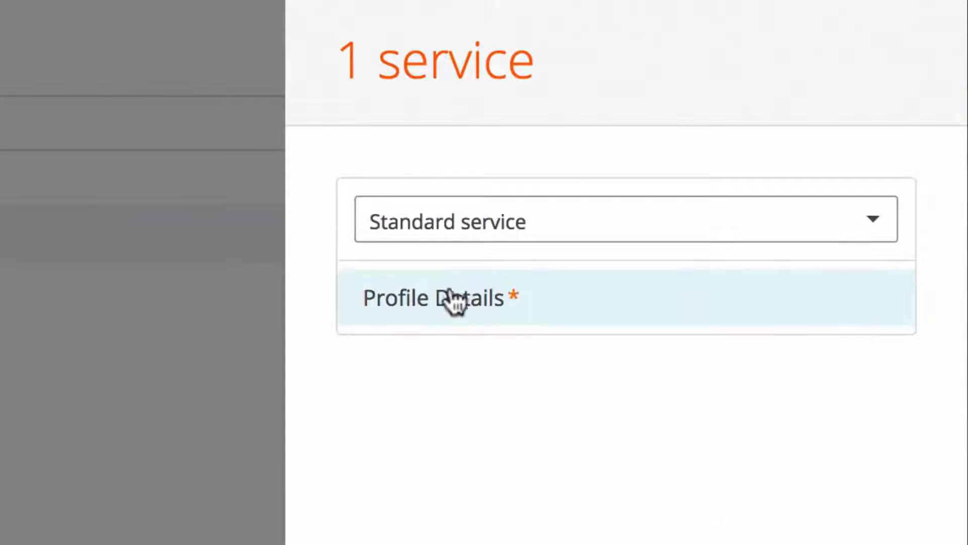
Step: In the profile details, map both the Service Excerpt and the Service Description to description
click(444, 294)
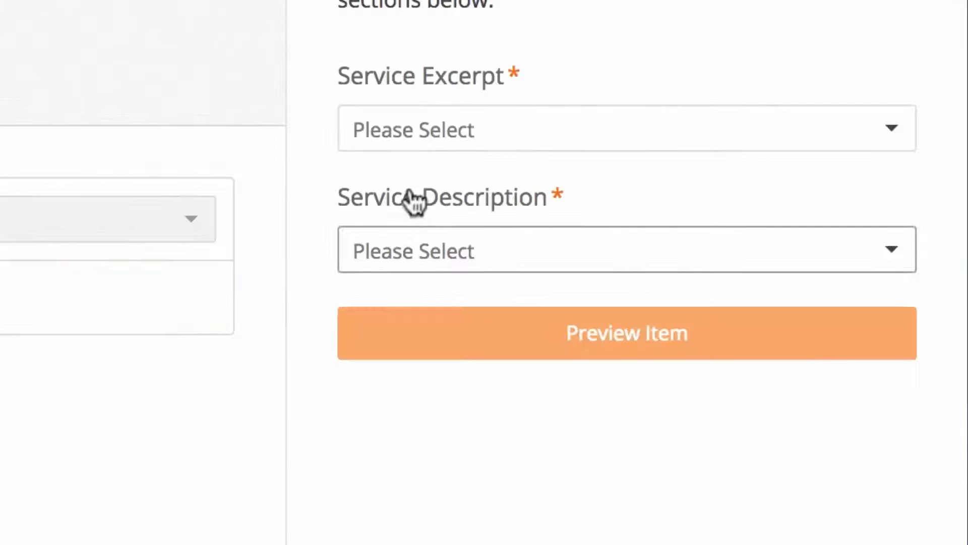
click(428, 129)
click(406, 233)
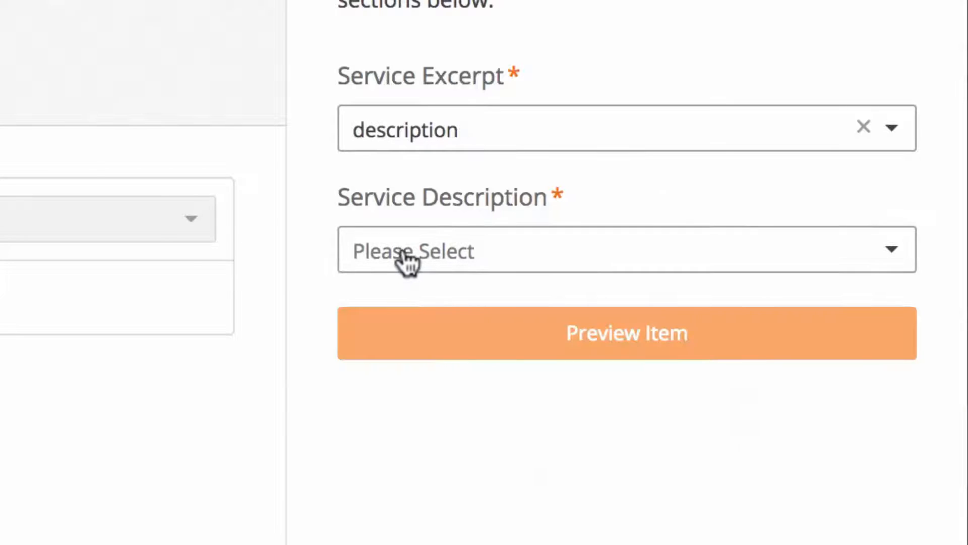
click(405, 257)
click(420, 355)
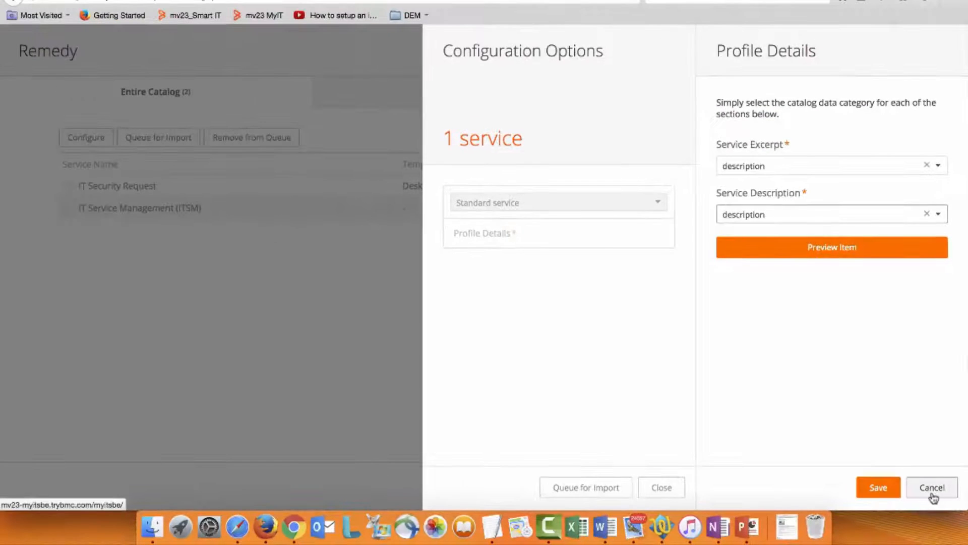
Step: Discard the service configuration and leave the Remedy catalog
click(929, 519)
click(931, 519)
click(931, 486)
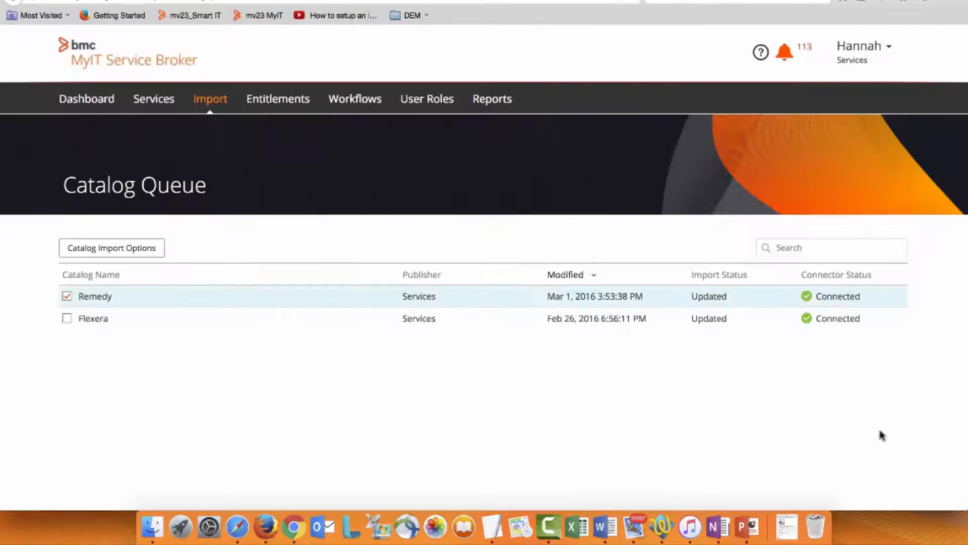
Step: Open the catalog profile of the published version of the IT Security Request service
click(157, 101)
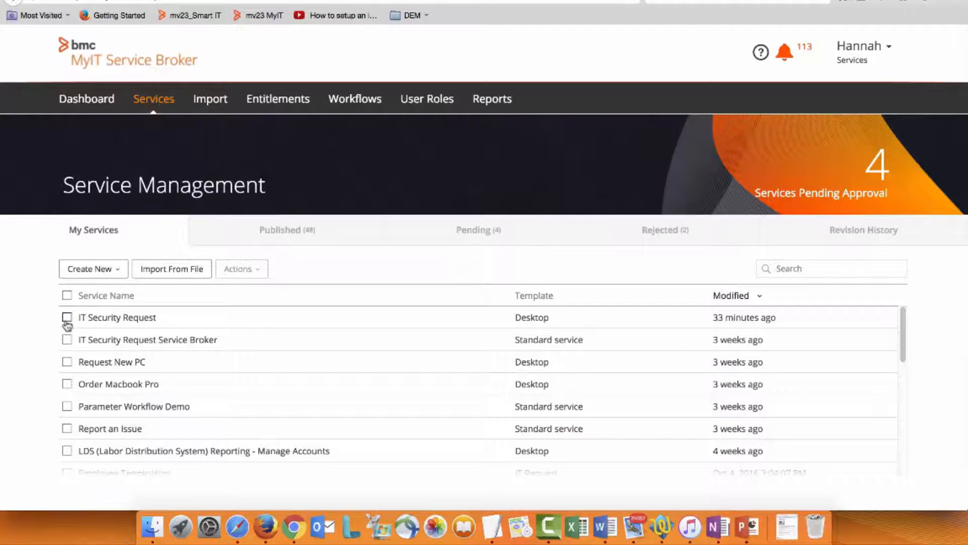
click(96, 321)
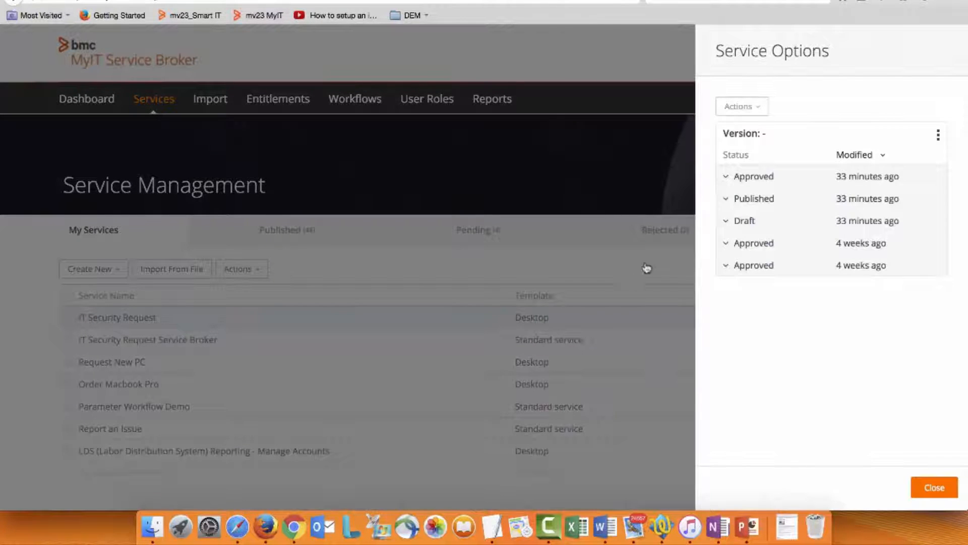
click(735, 202)
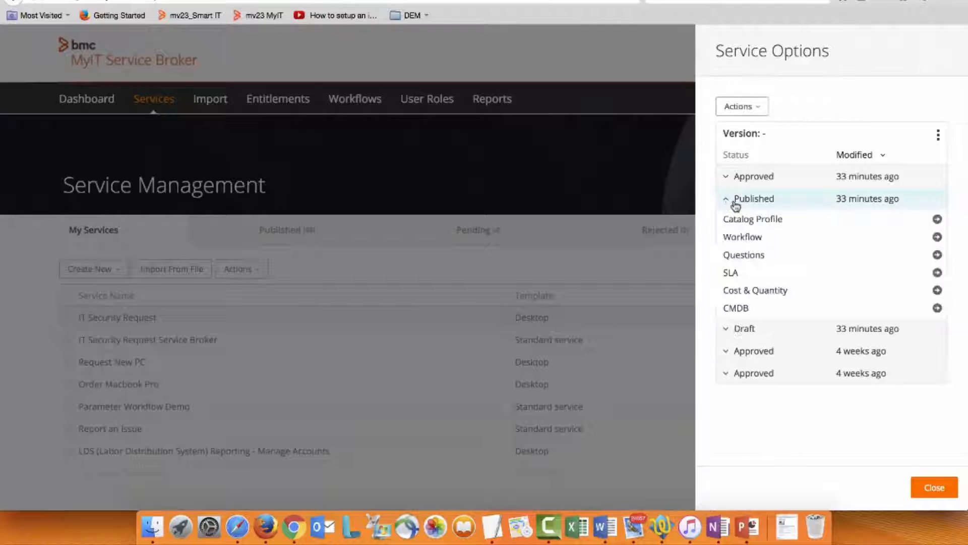
click(753, 218)
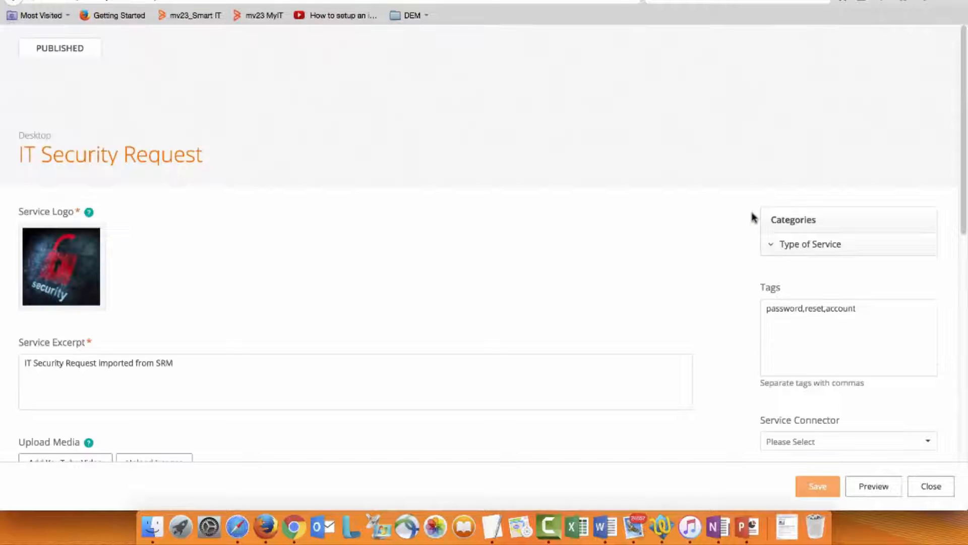
Step: Examine the catalog profile's excerpt, media, description and fulfillment settings, and close the profile
scroll(101, 327, down, 5)
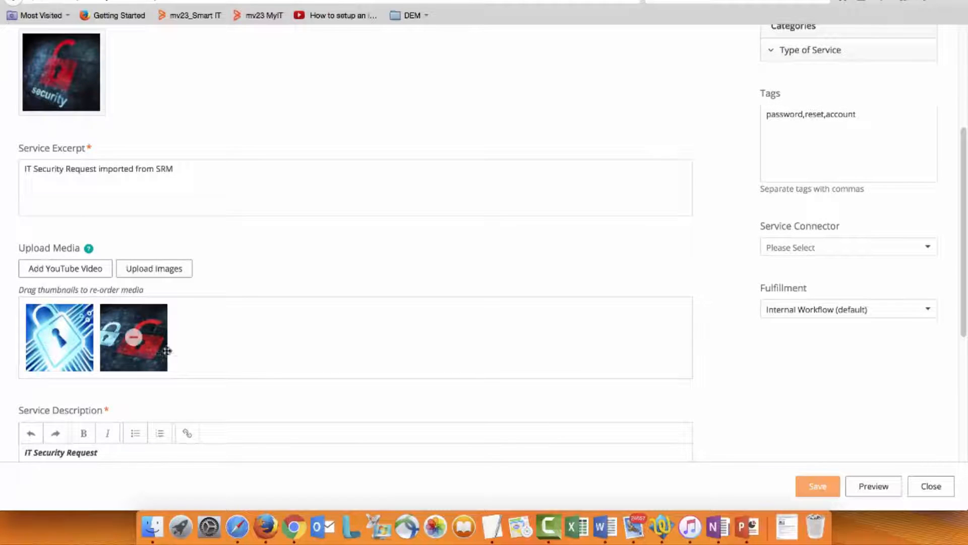
scroll(261, 337, down, 1)
scroll(262, 336, down, 1)
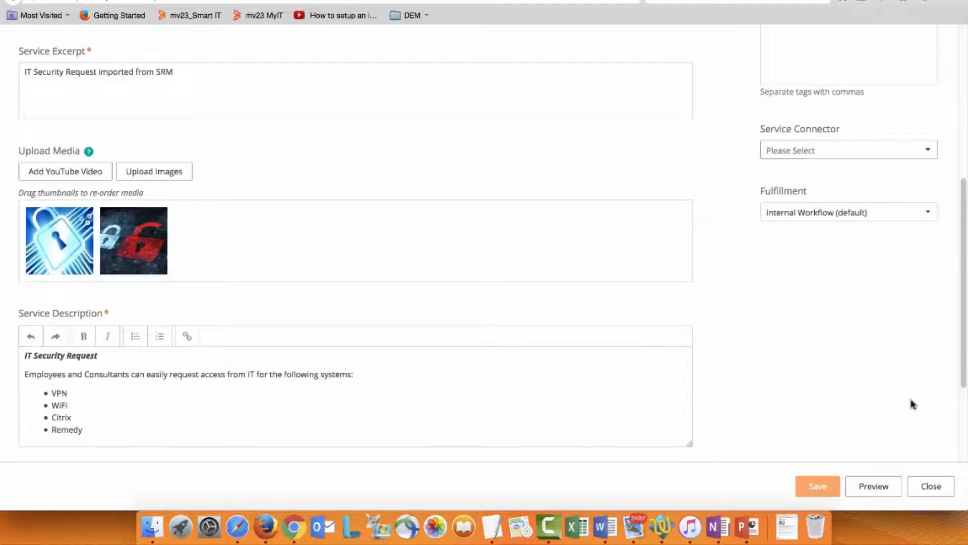
click(931, 487)
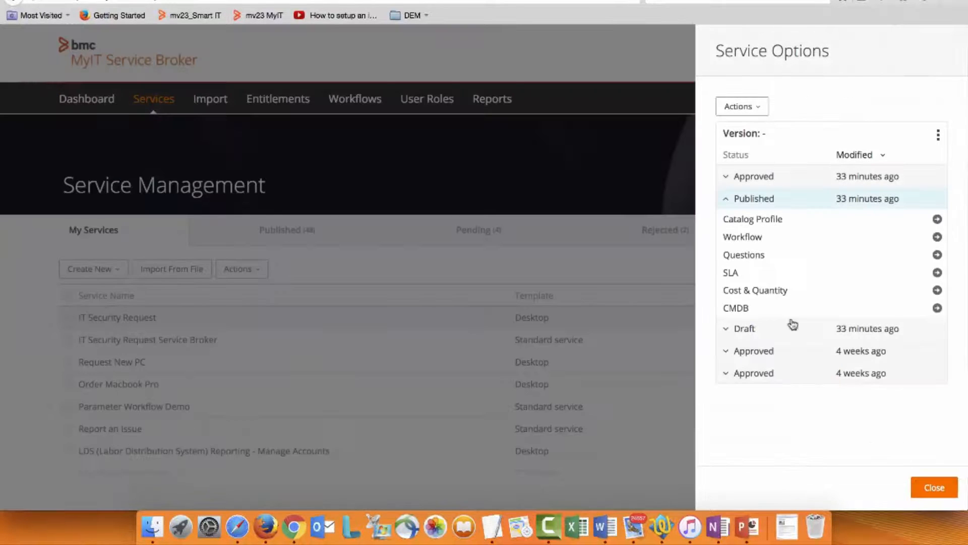
Step: Check which workflow is assigned to the published service version, and close the workflow list and service options without saving
click(725, 239)
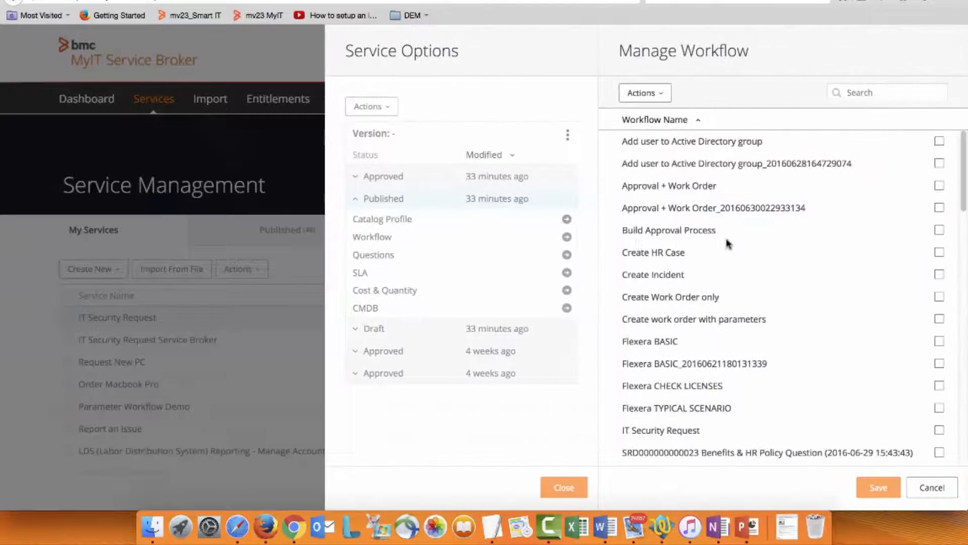
scroll(722, 240, down, 20)
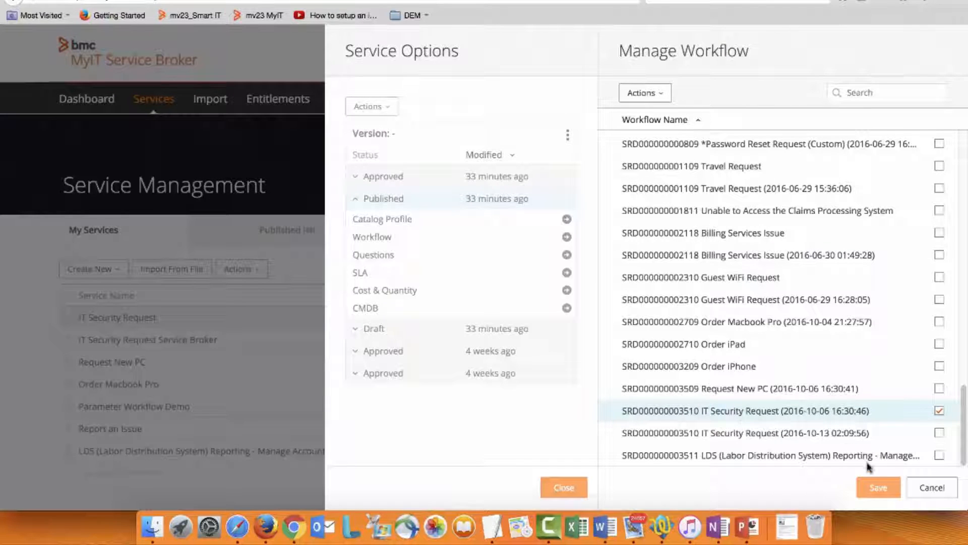
click(932, 487)
click(934, 488)
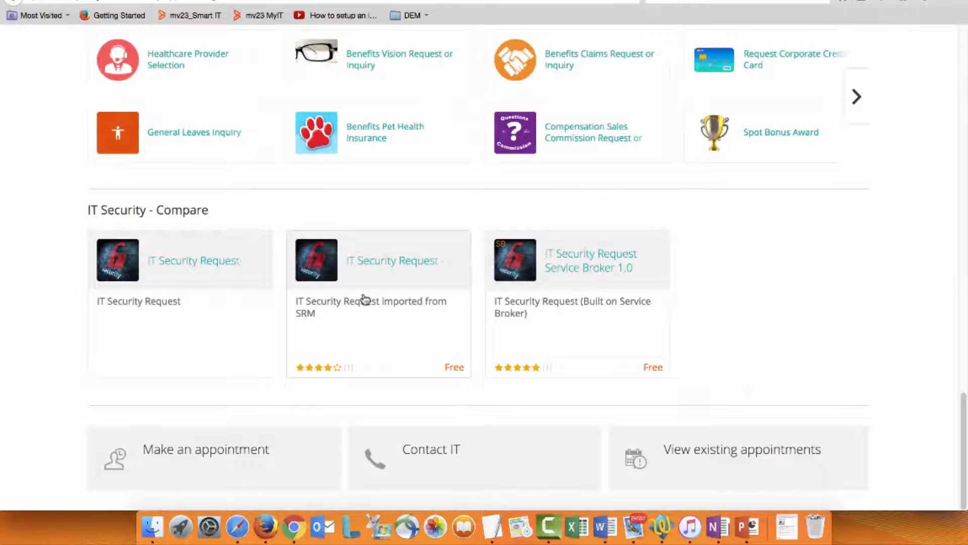
Step: Switch to MyIT, open the details of the IT Security Request imported from SRM, and start requesting it
click(372, 319)
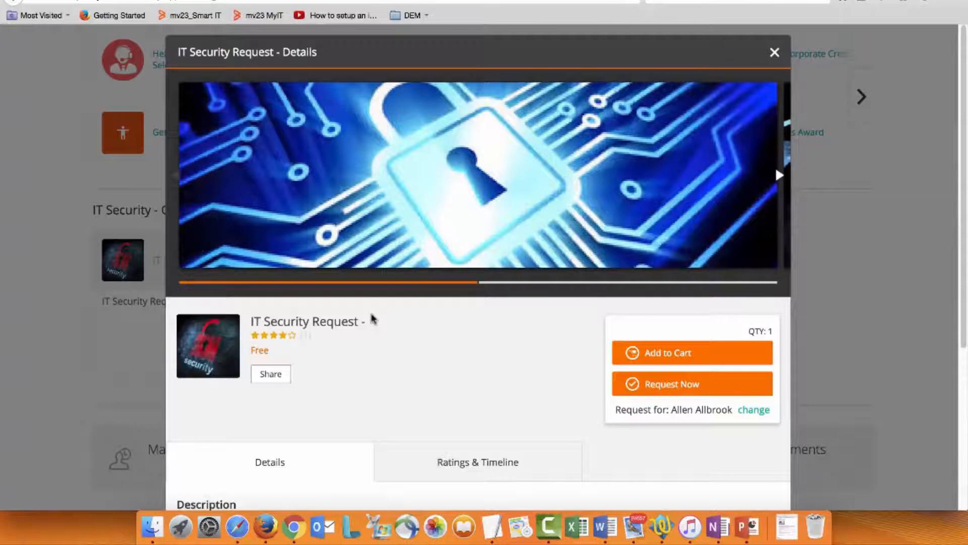
scroll(372, 319, down, 5)
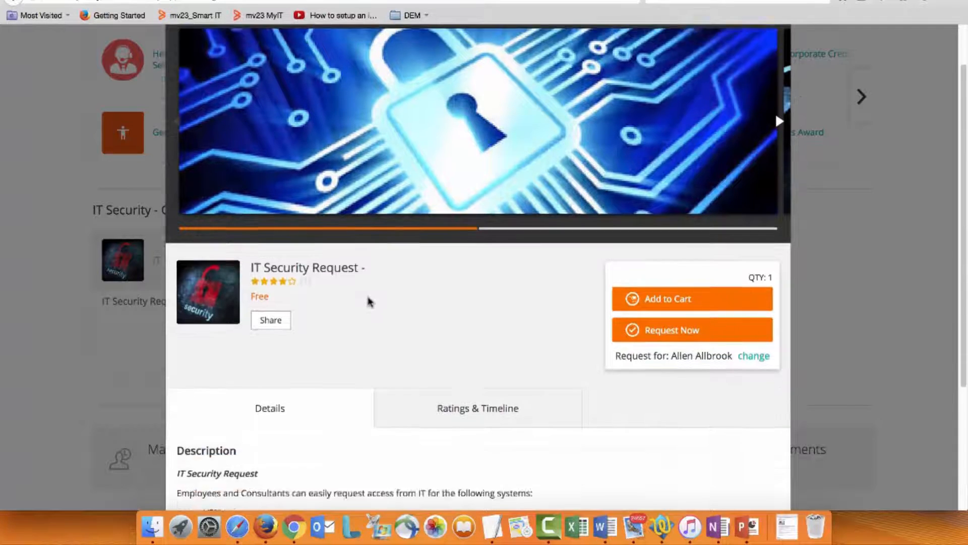
click(659, 160)
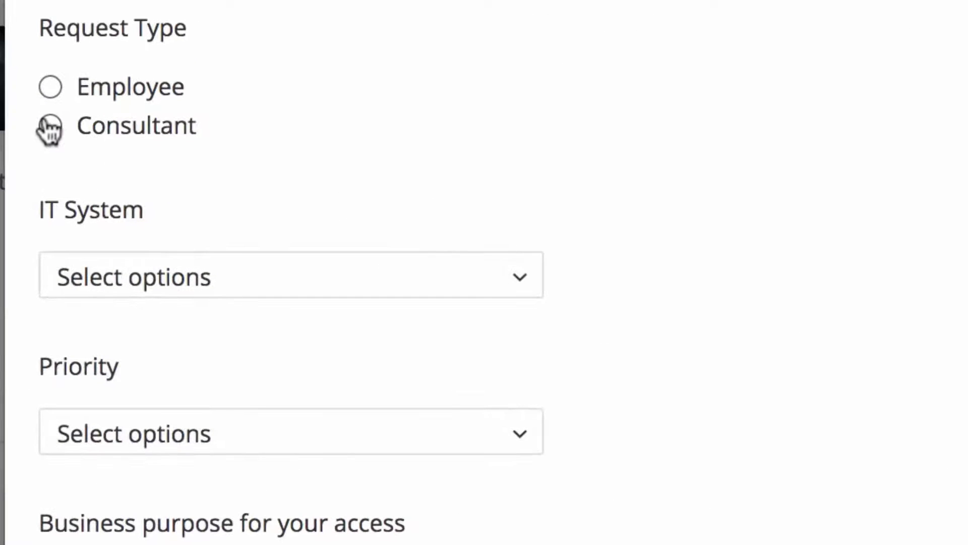
Step: Try the Consultant request type and its name list, set the Request Type to Employee, and choose the employee's name
click(47, 129)
click(164, 287)
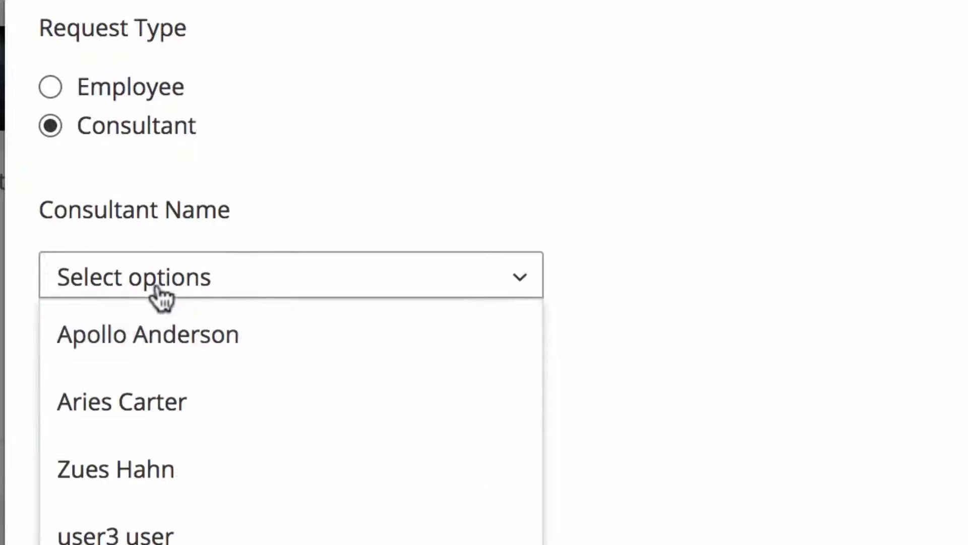
click(56, 92)
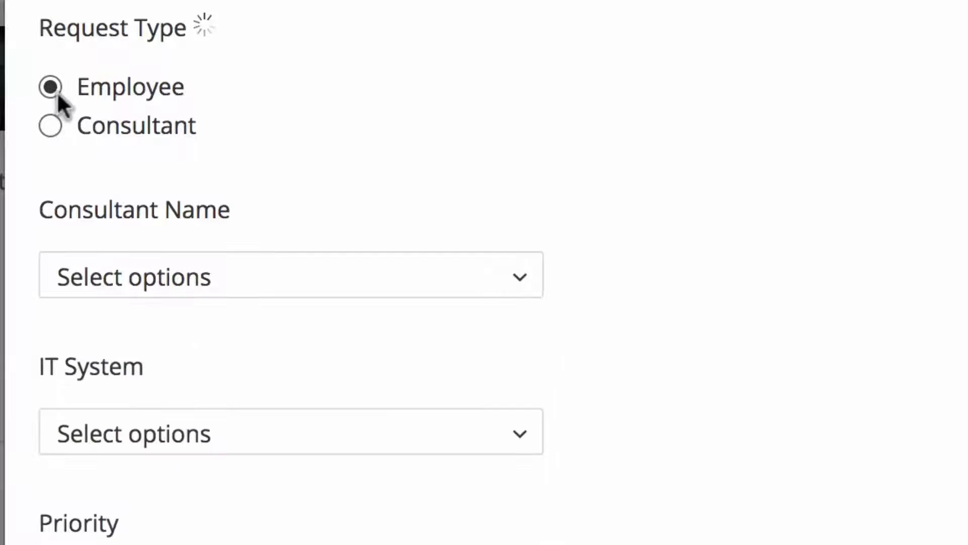
click(194, 290)
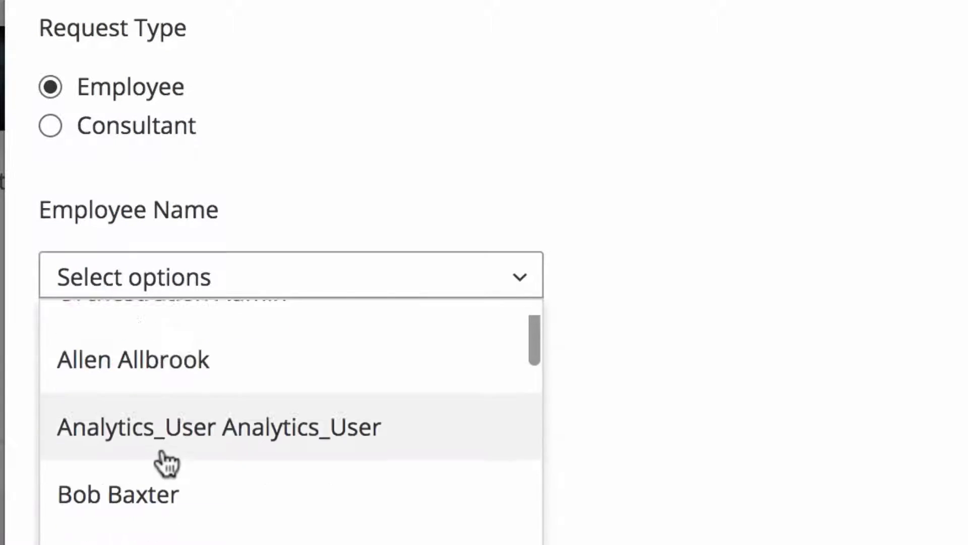
scroll(168, 460, down, 2)
click(173, 509)
Step: Try VPN as the IT System and view the available VPN Entry Point options
scroll(281, 376, down, 5)
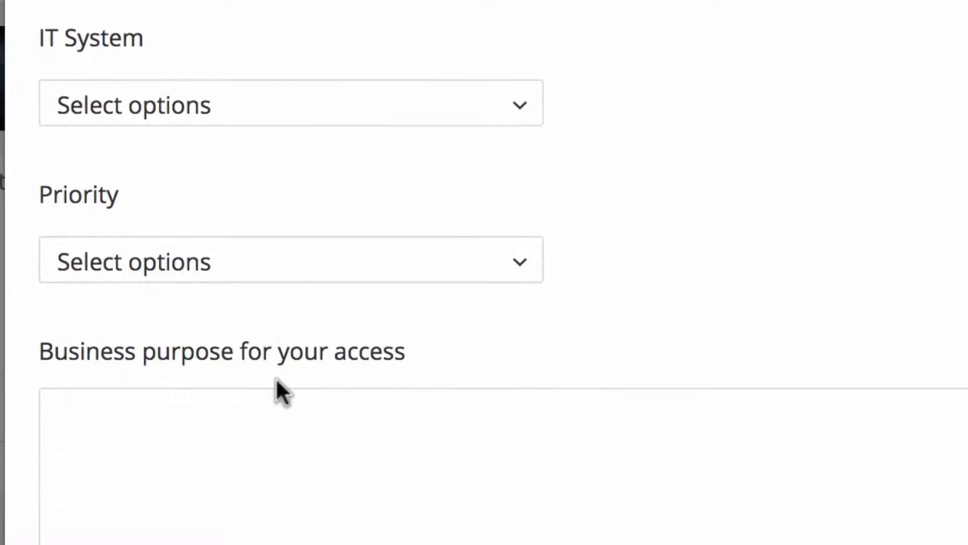
click(169, 116)
click(163, 162)
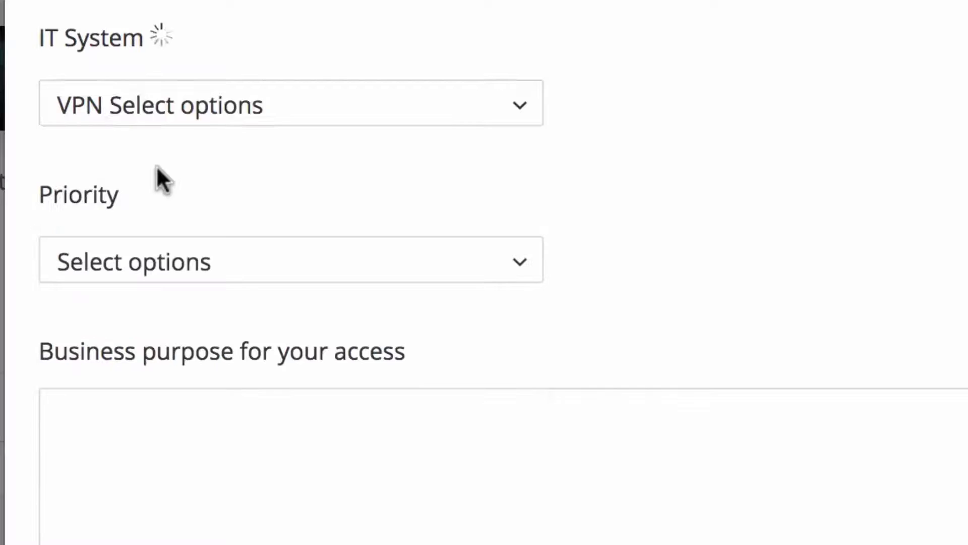
click(174, 263)
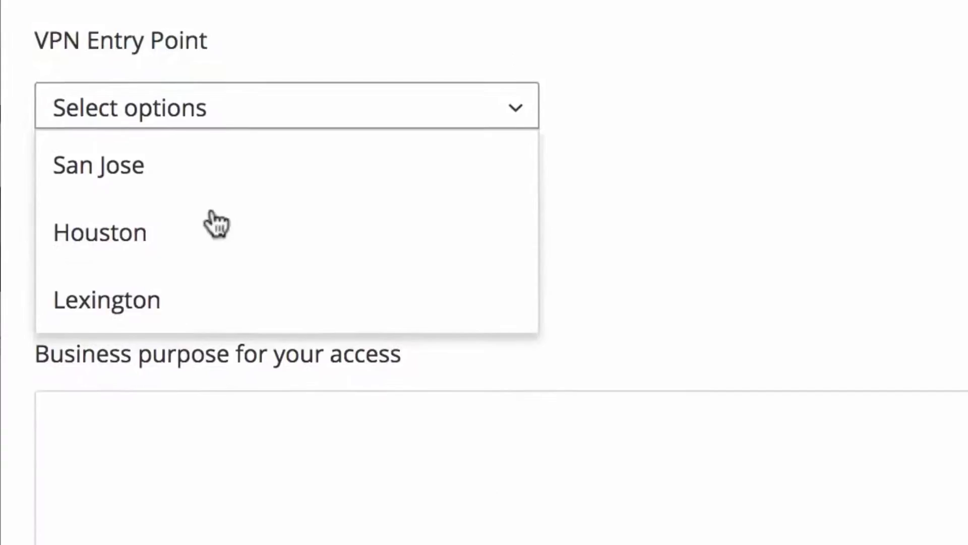
Step: Set the IT System to Remedy, the License Type to Self Service, and the Priority to High
click(178, 106)
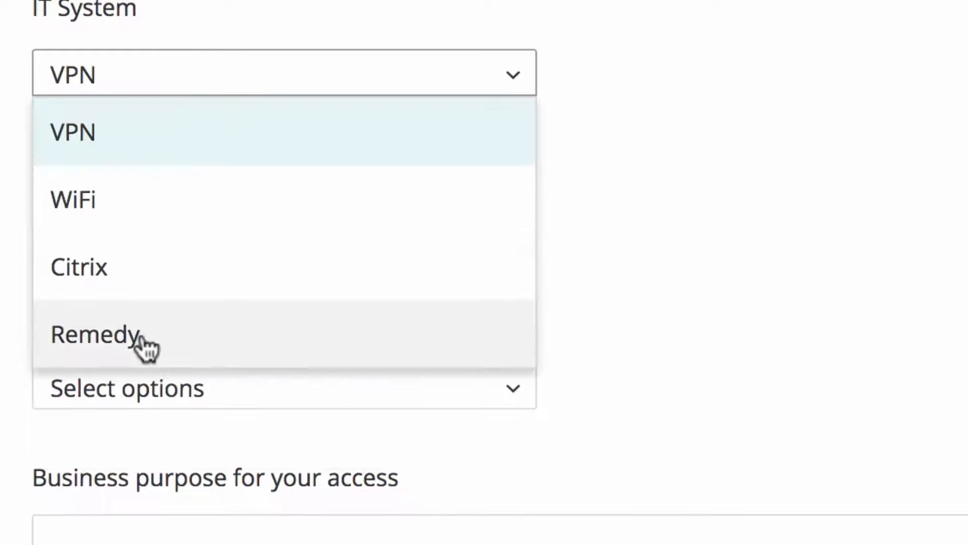
click(143, 337)
click(151, 232)
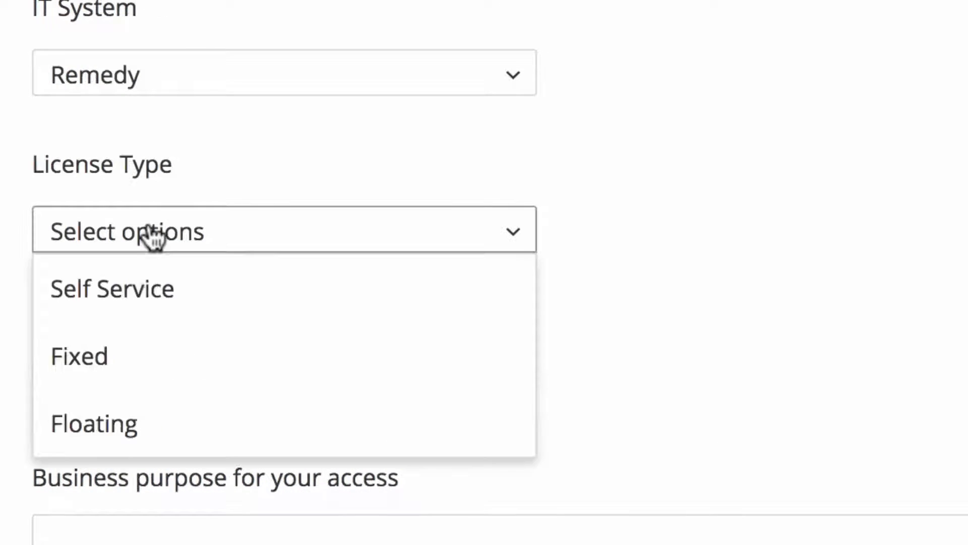
click(151, 298)
click(154, 387)
click(147, 512)
Step: Enter "Need to be able to access MyIT to request IT services." as the business purpose, submit the request, and dismiss the confirmation
click(156, 532)
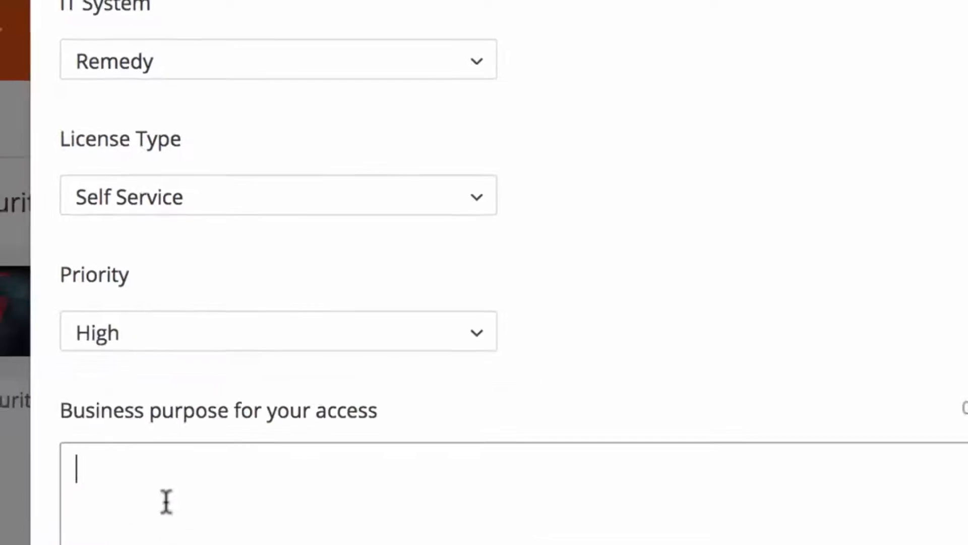
text(Need to be able to access MyIT to request IT services.)
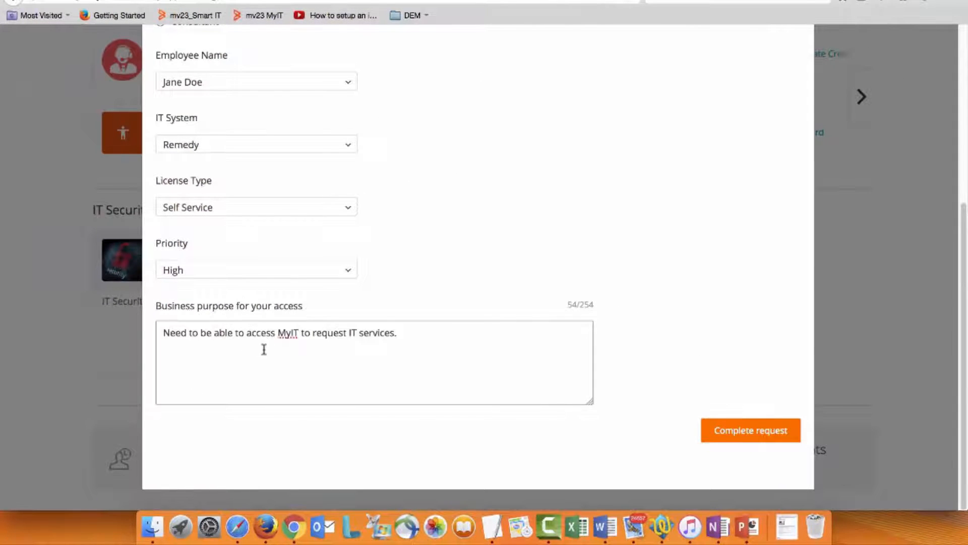
click(764, 433)
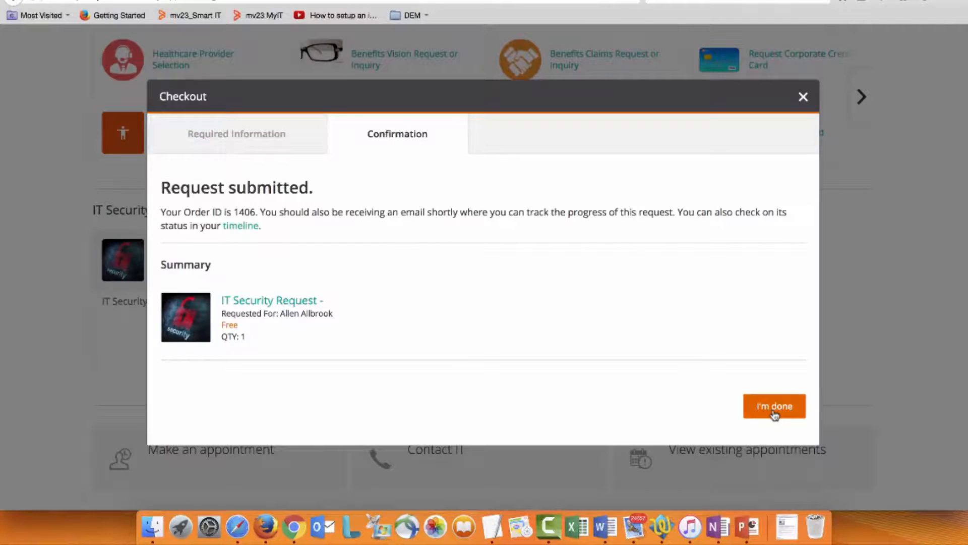
click(774, 415)
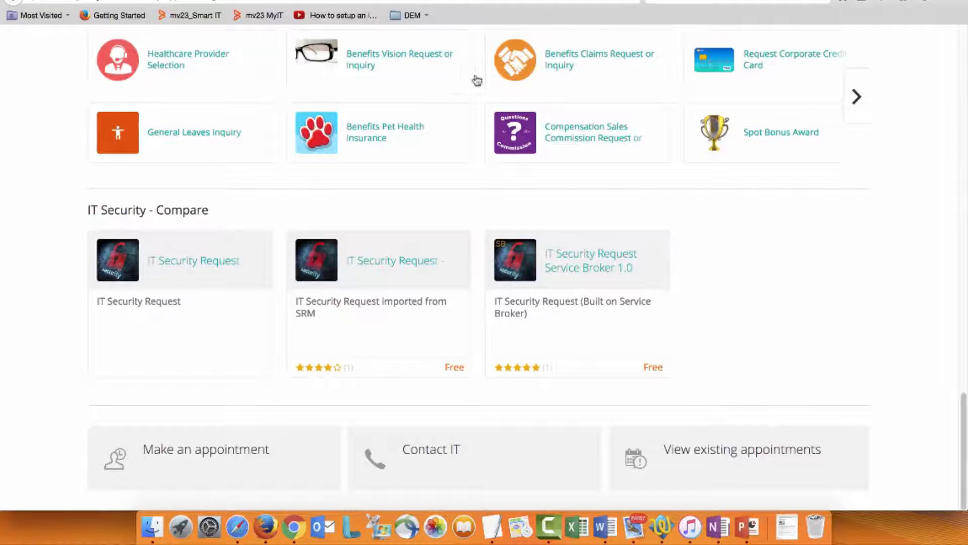
Step: Switch to MyIT Service Broker and open the catalog profile of the published IT Security Request Service Broker version
click(386, 1)
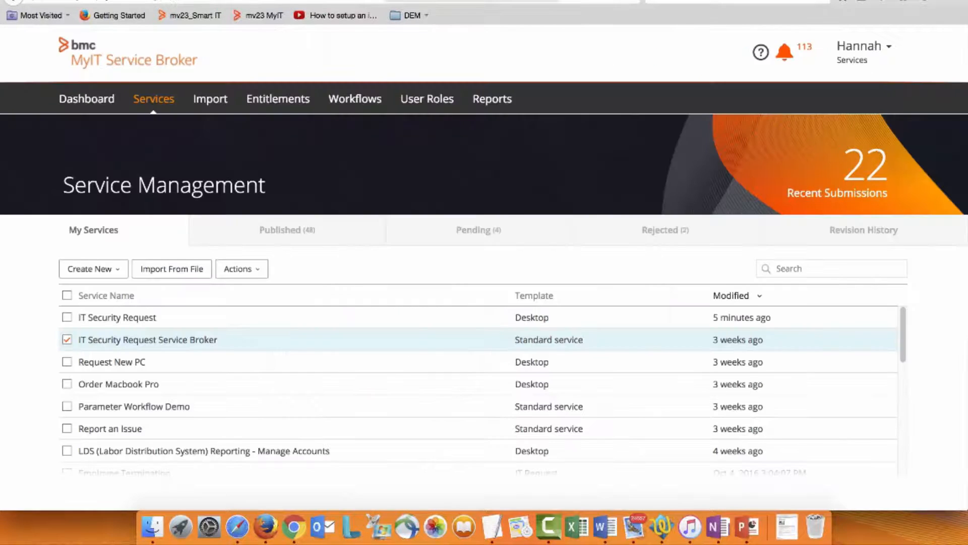
click(160, 341)
click(725, 222)
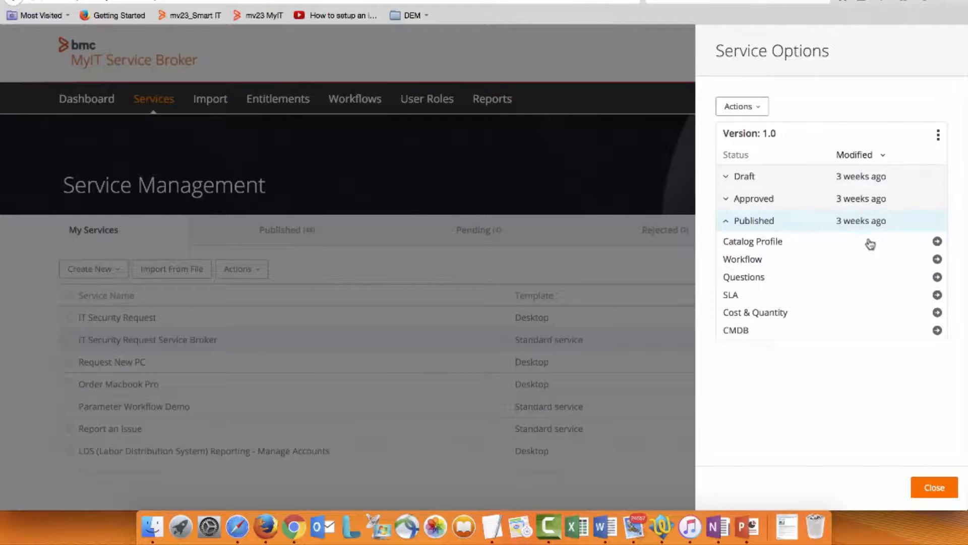
click(938, 241)
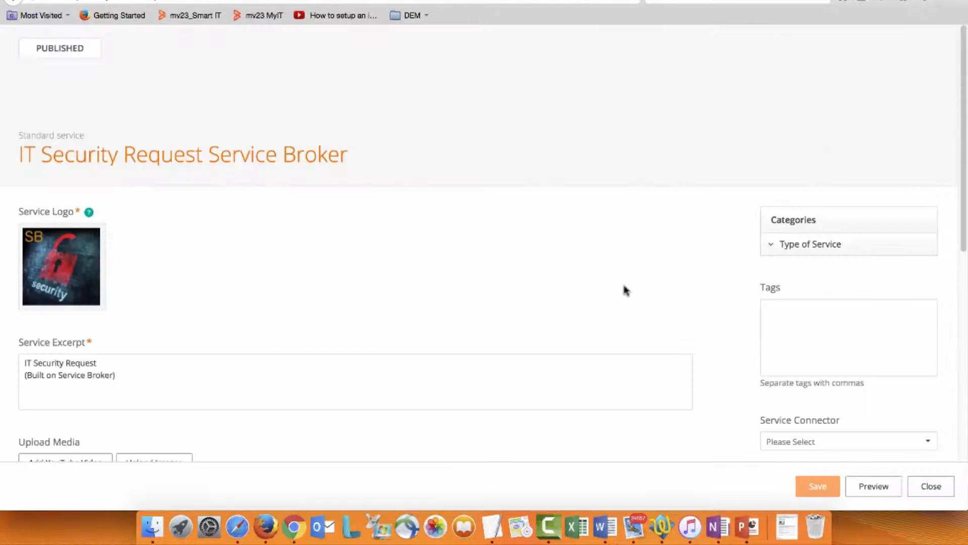
Step: Examine the catalog profile's media, service description and fulfillment setting, and close the profile
scroll(408, 314, down, 8)
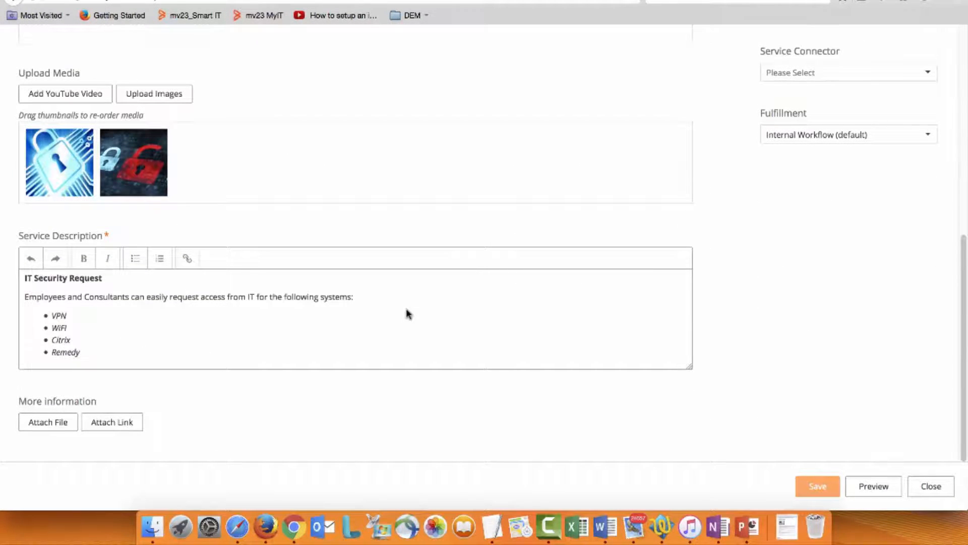
scroll(408, 314, up, 1)
scroll(415, 315, up, 3)
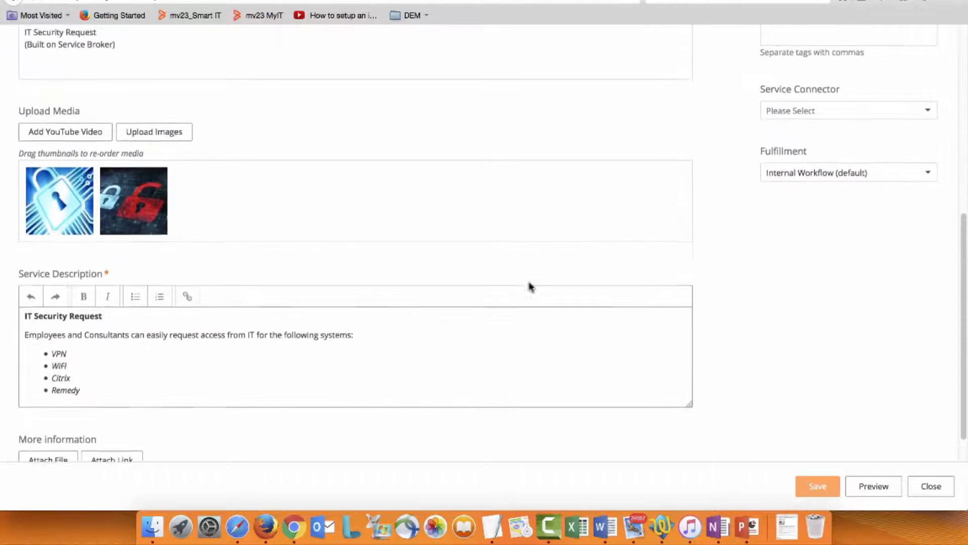
click(931, 491)
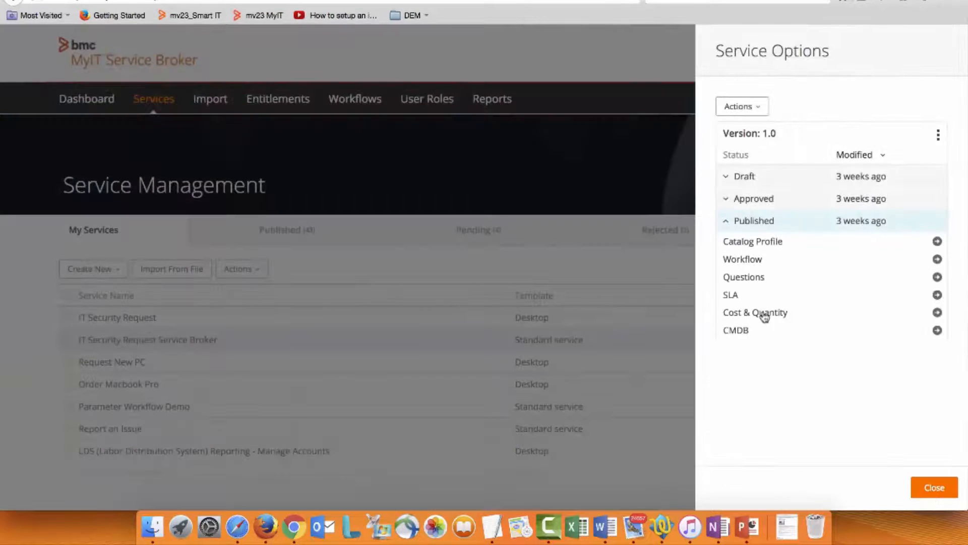
Step: Open the IT Security Request workflow assigned to the published version for editing
click(732, 260)
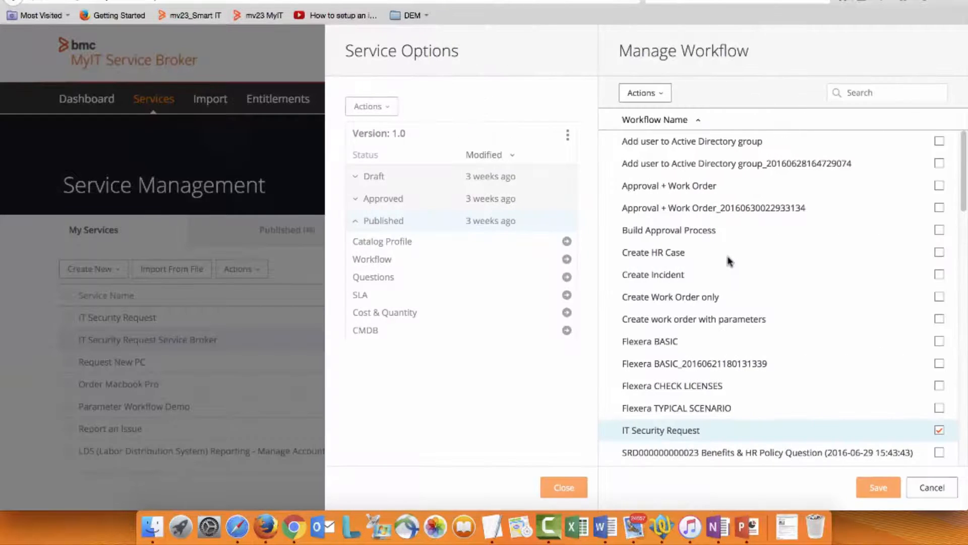
click(644, 93)
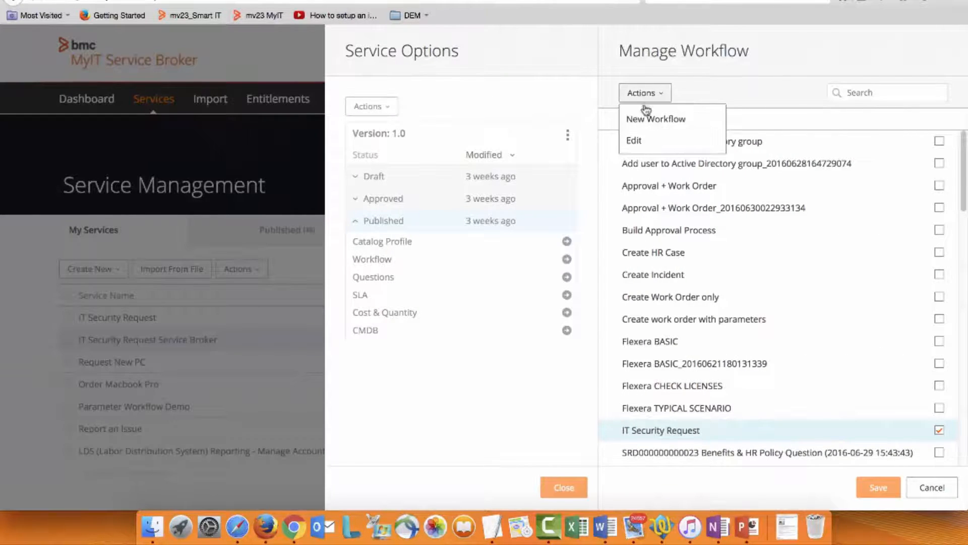
click(652, 145)
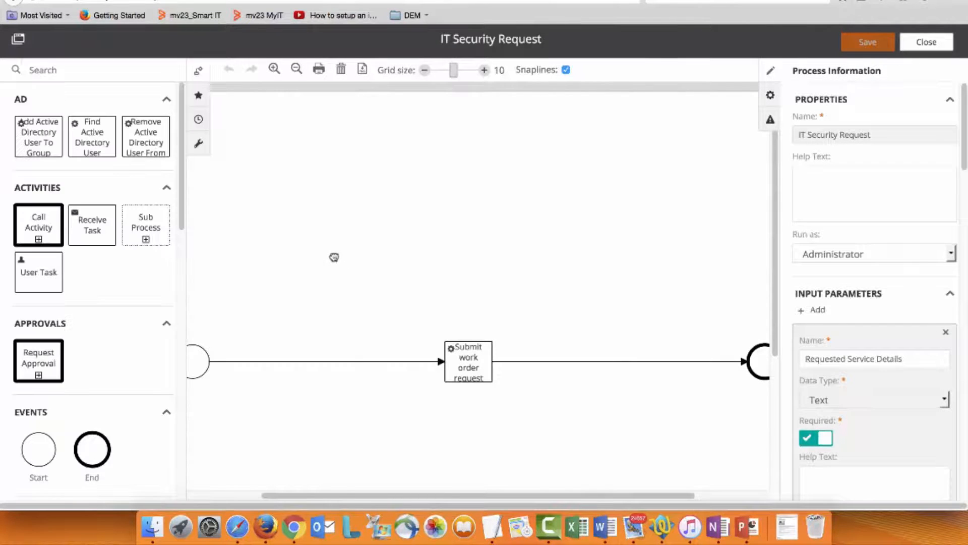
Step: Insert a Remedy Create Change Request activity between the start event and Submit work order request, routing the flow through it
scroll(101, 204, down, 3)
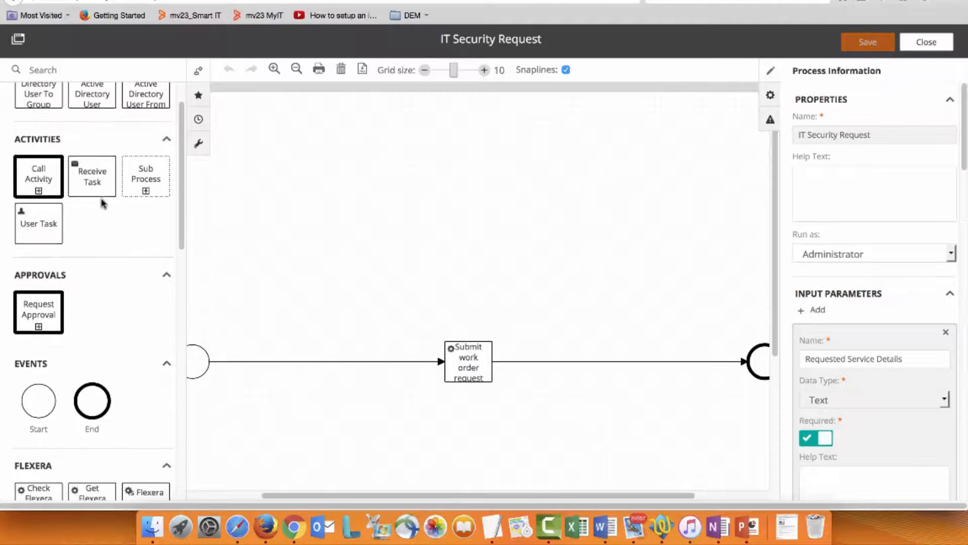
scroll(101, 208, down, 7)
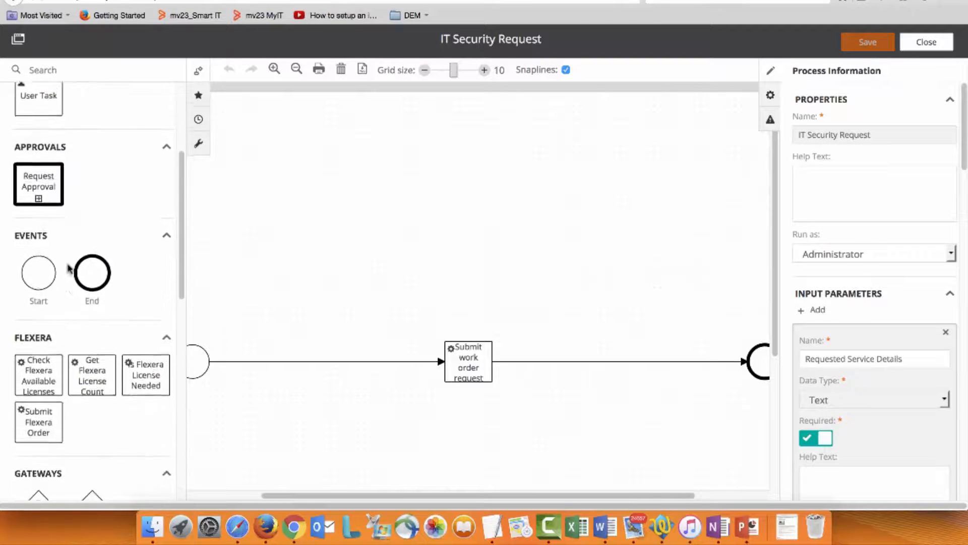
scroll(66, 277, down, 20)
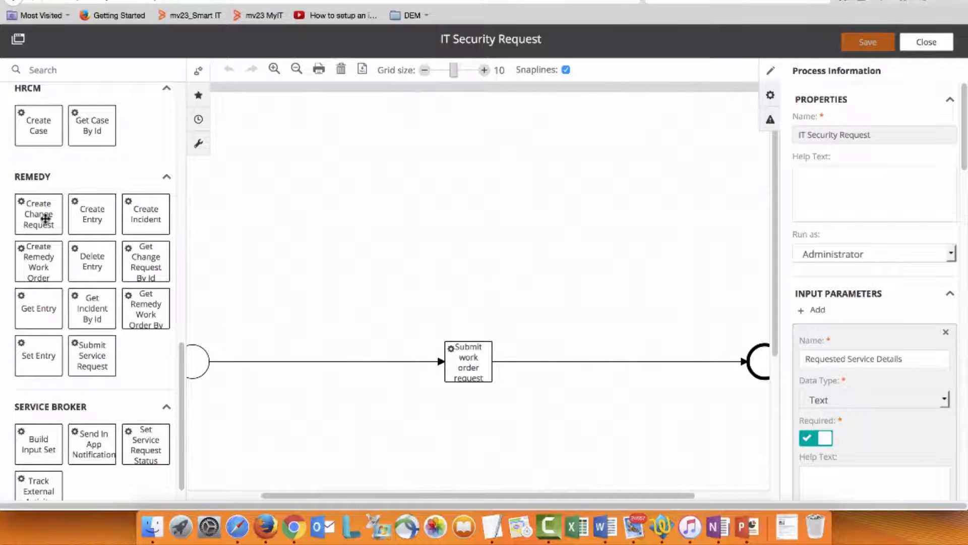
drag(315, 342, 316, 342)
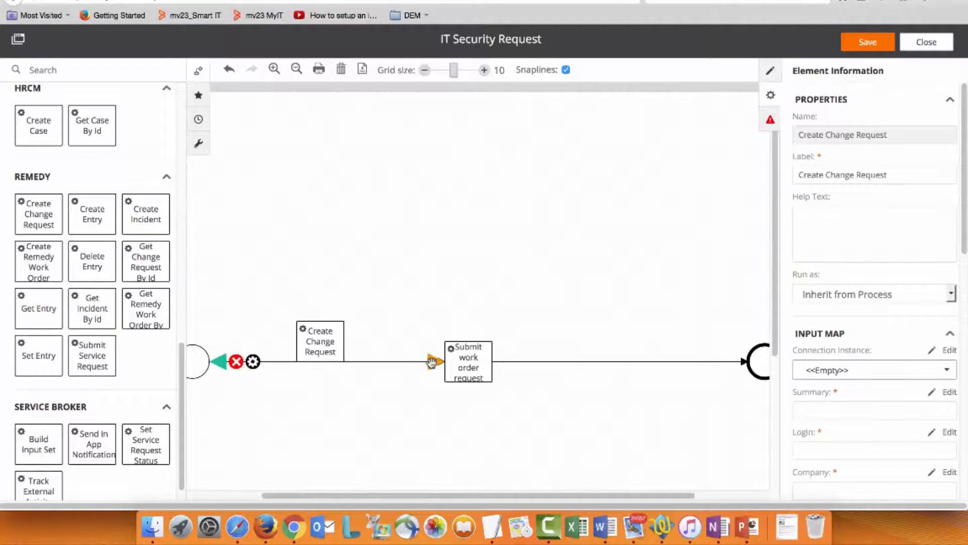
drag(437, 362, 457, 368)
click(320, 342)
click(367, 290)
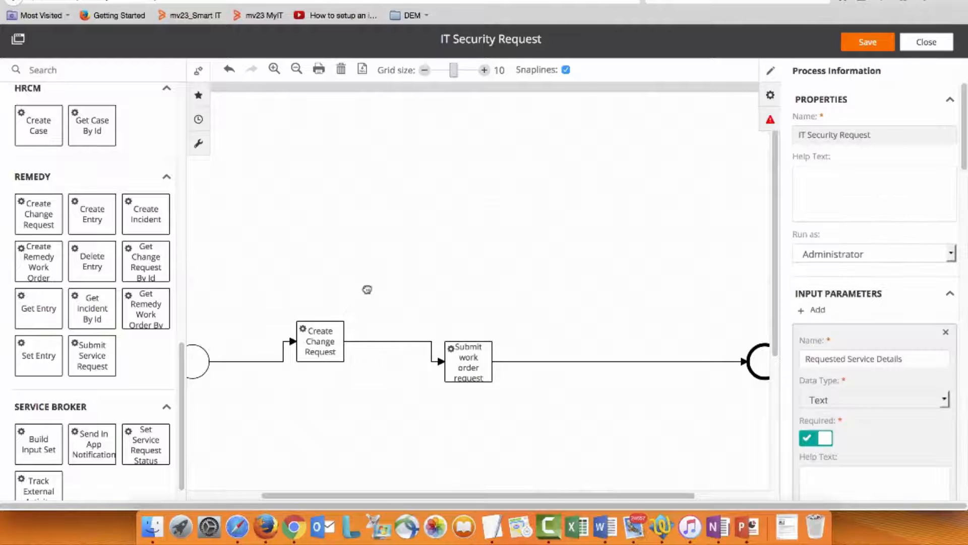
Step: Examine the Contact Login Id expression and its available process variables in the Submit work order request activity, and close the expression editor
click(474, 356)
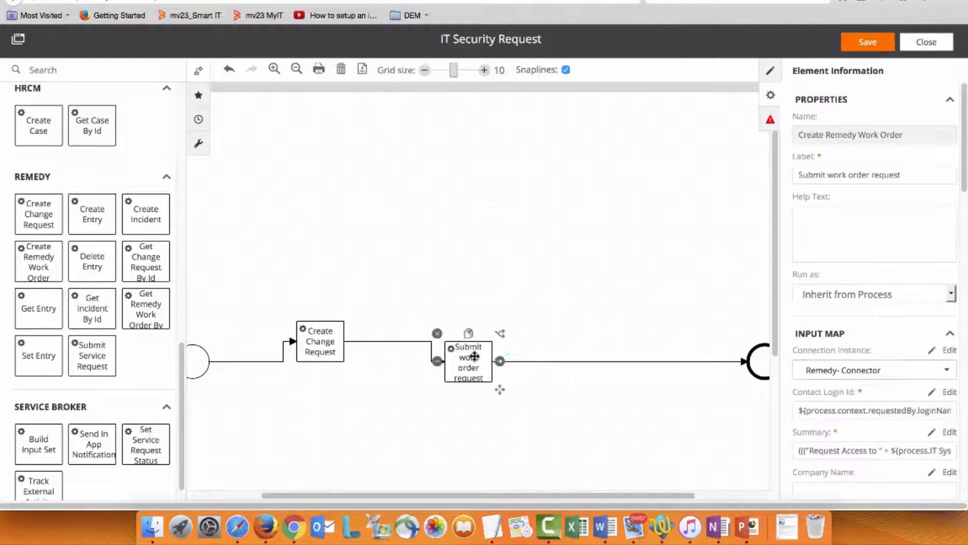
click(948, 393)
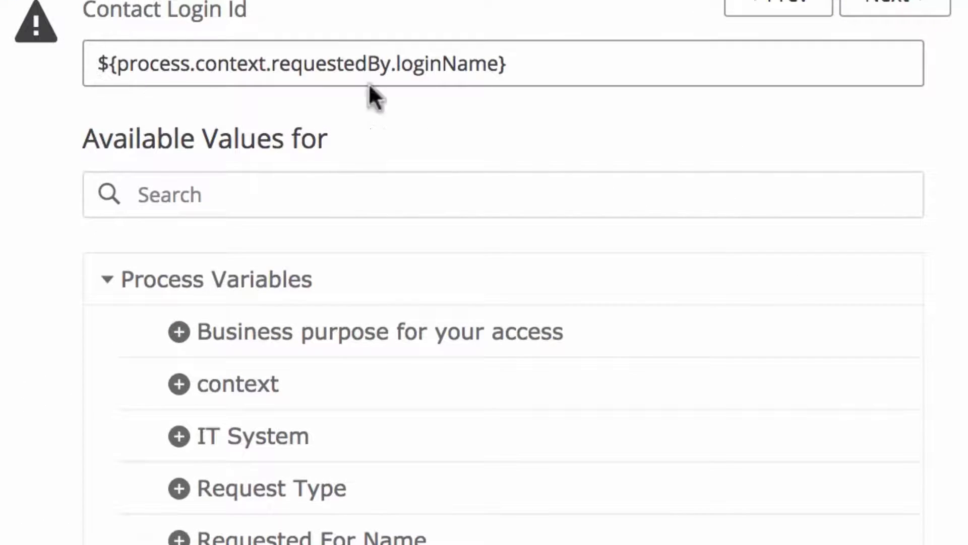
click(924, 11)
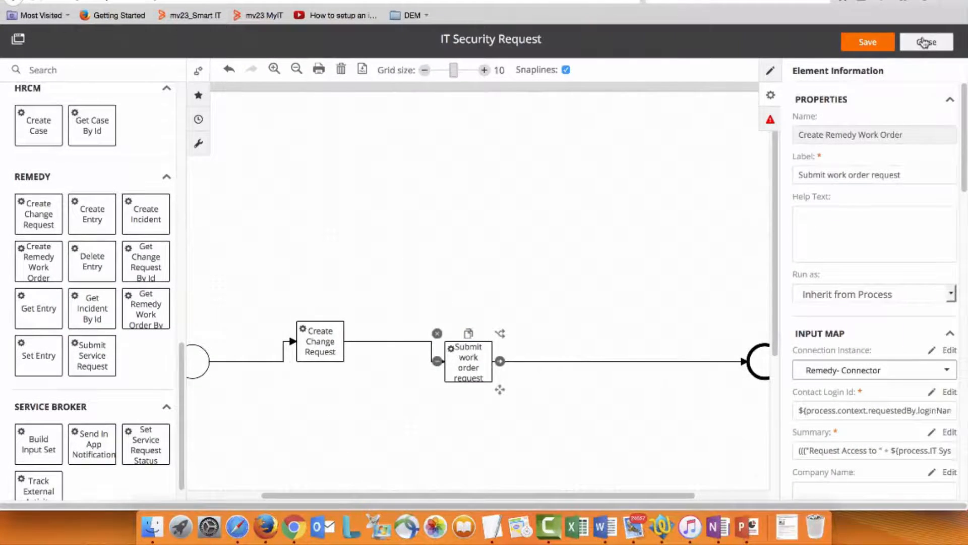
Step: Close the IT Security Request workflow without saving the changes and cancel the workflow assignment
click(926, 42)
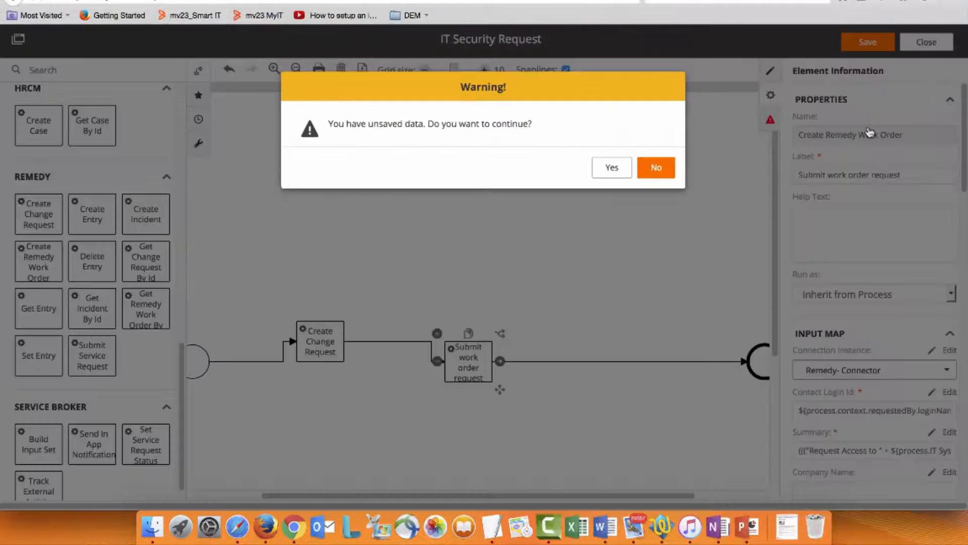
click(626, 172)
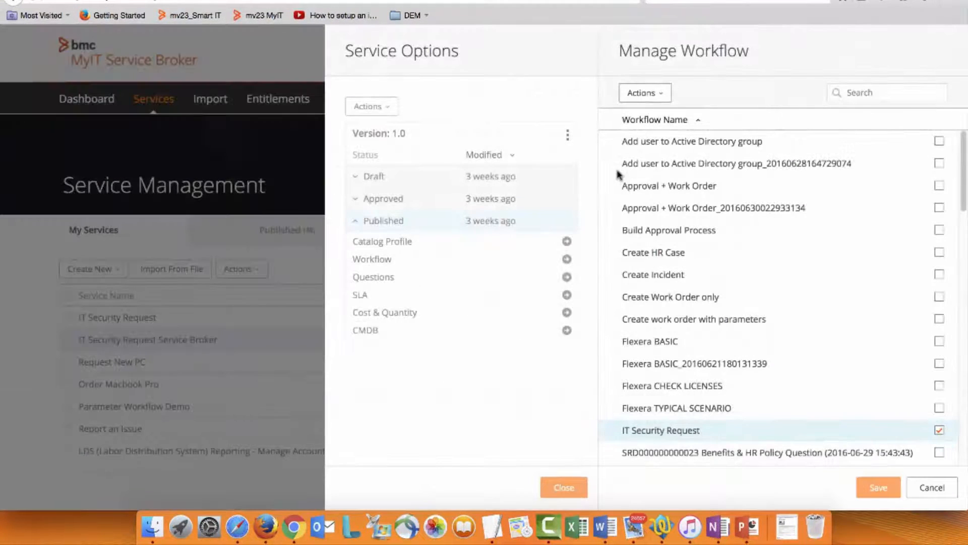
click(932, 488)
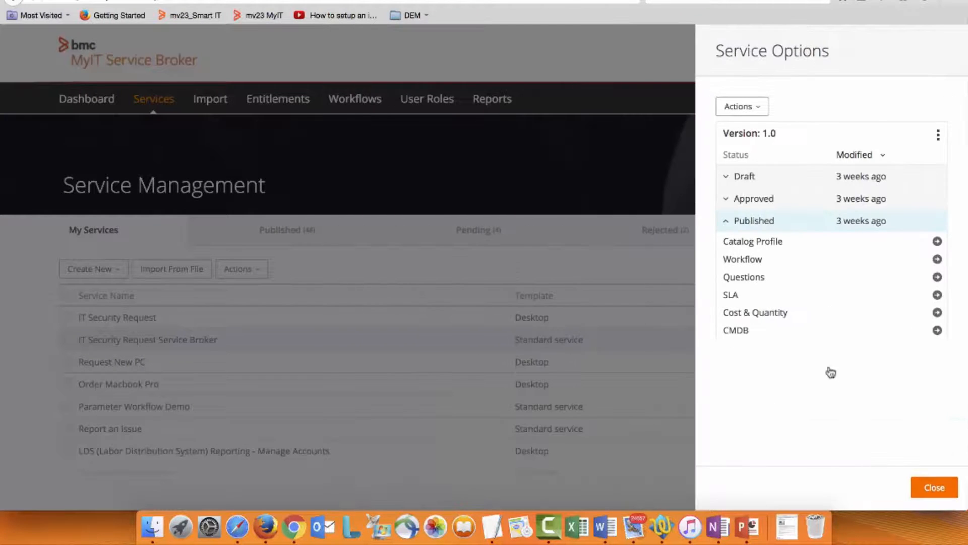
Step: Review the published version's service questions on the Default Page, IT System Request and Business Purpose pages, and close them
click(740, 277)
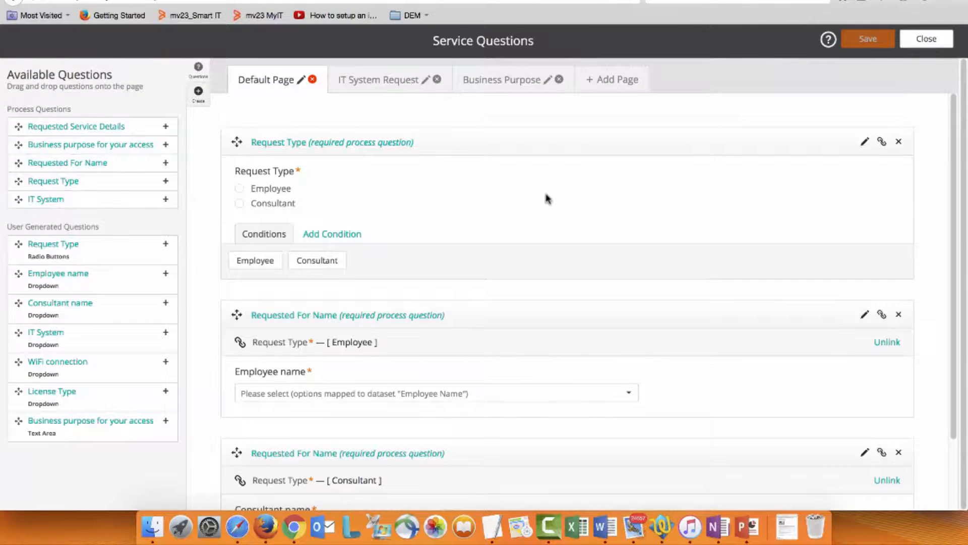
click(368, 81)
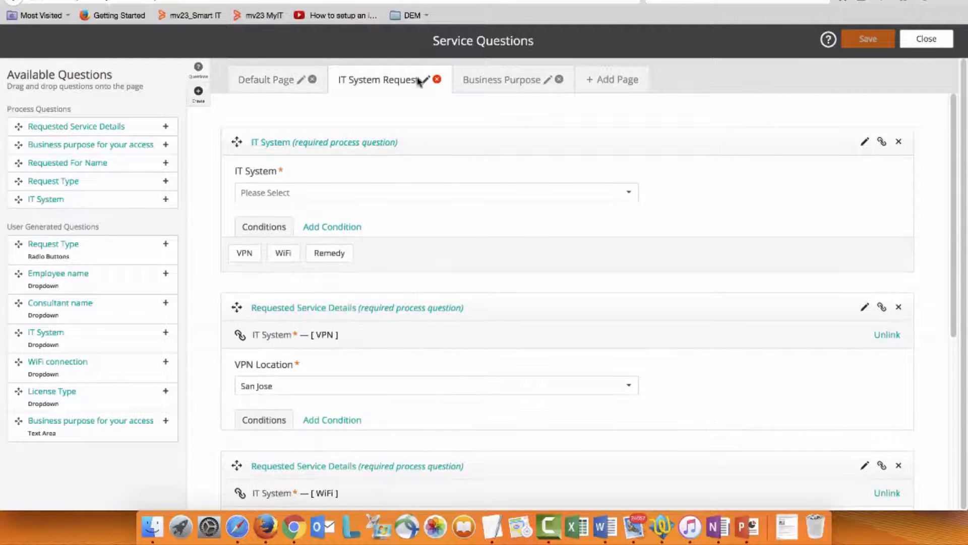
click(487, 78)
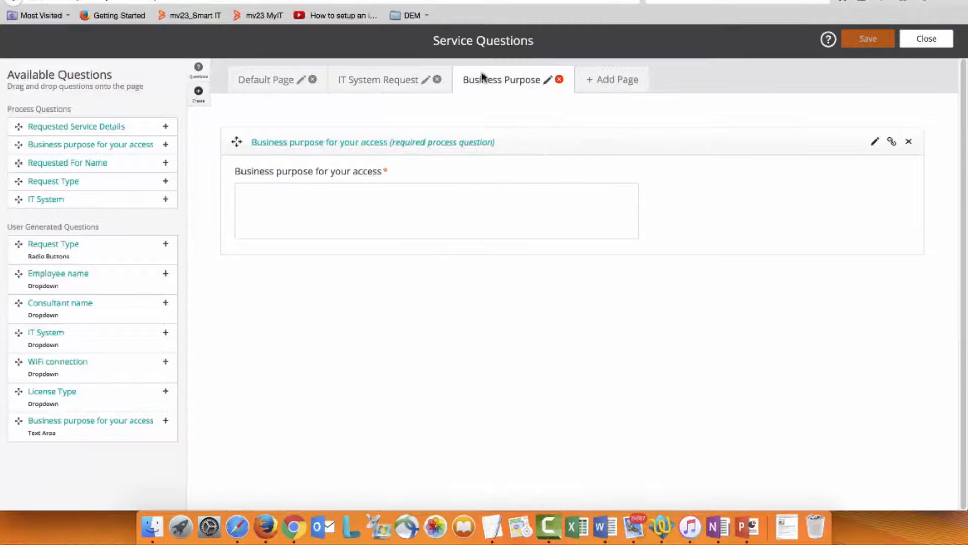
click(926, 39)
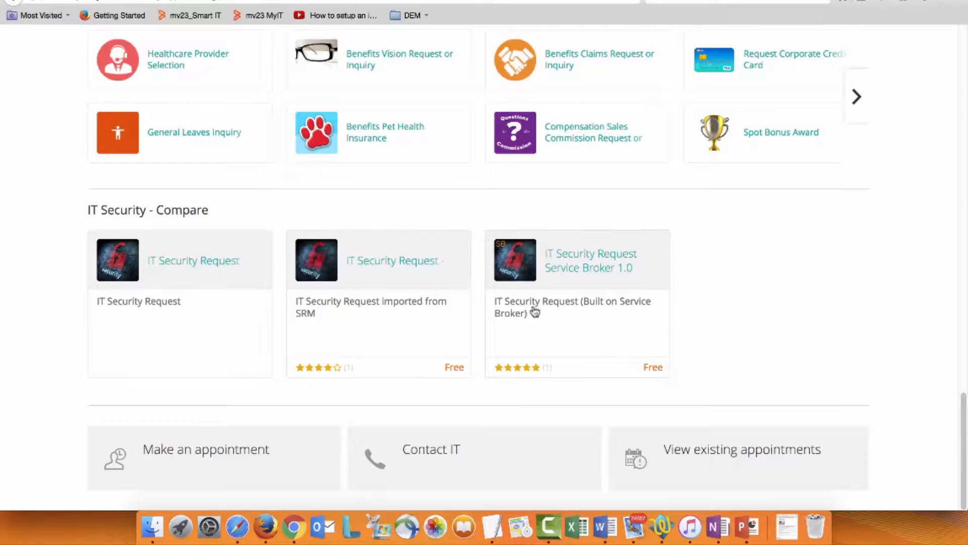
Step: Open the details of IT Security Request Service Broker 1.0 in MyIT, review its description and start a request for it
click(554, 317)
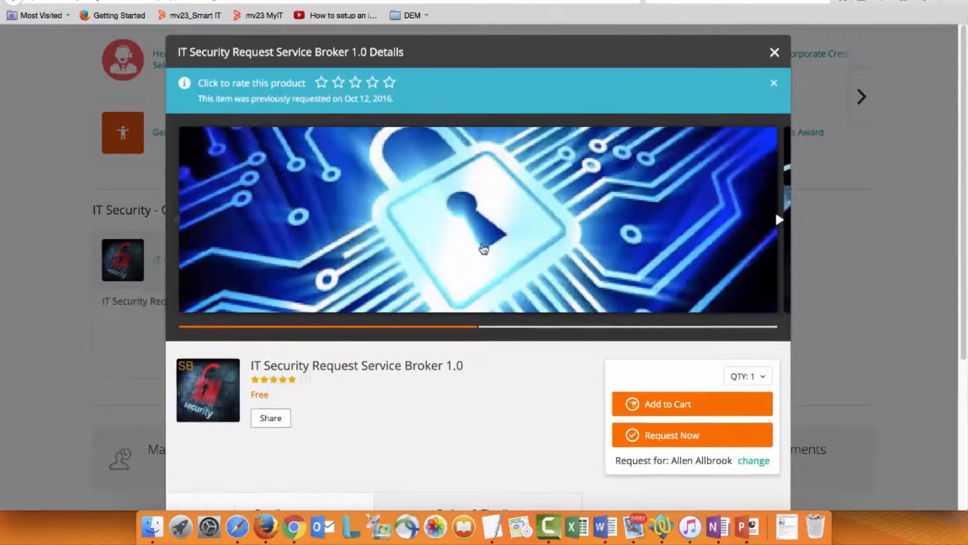
scroll(453, 235, down, 4)
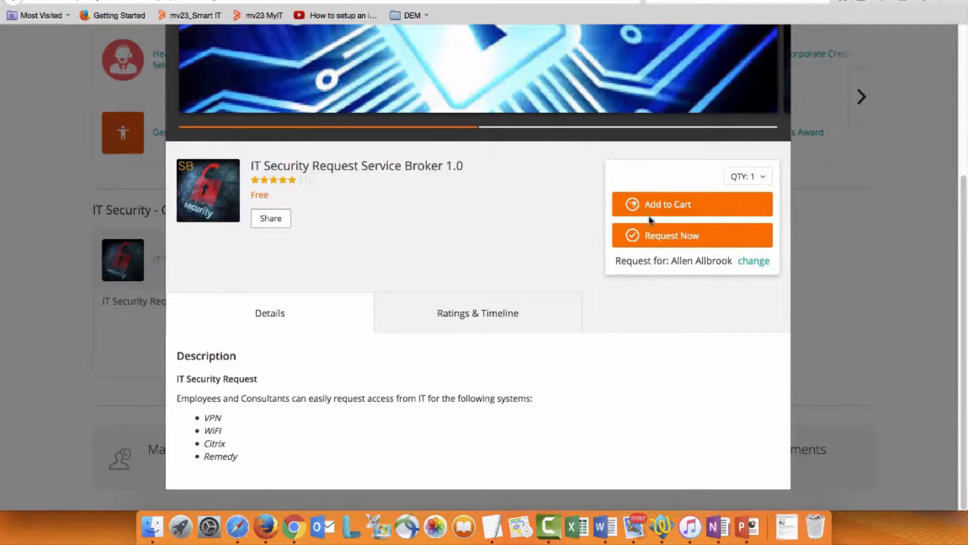
click(667, 241)
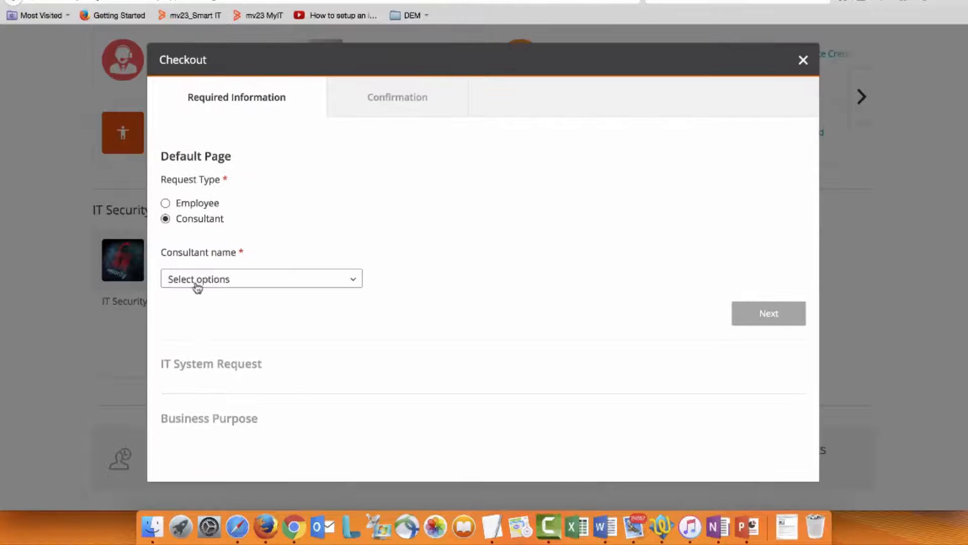
Step: Set the request type to Employee, select the employee's name and continue to the IT System Request section
click(195, 280)
click(166, 204)
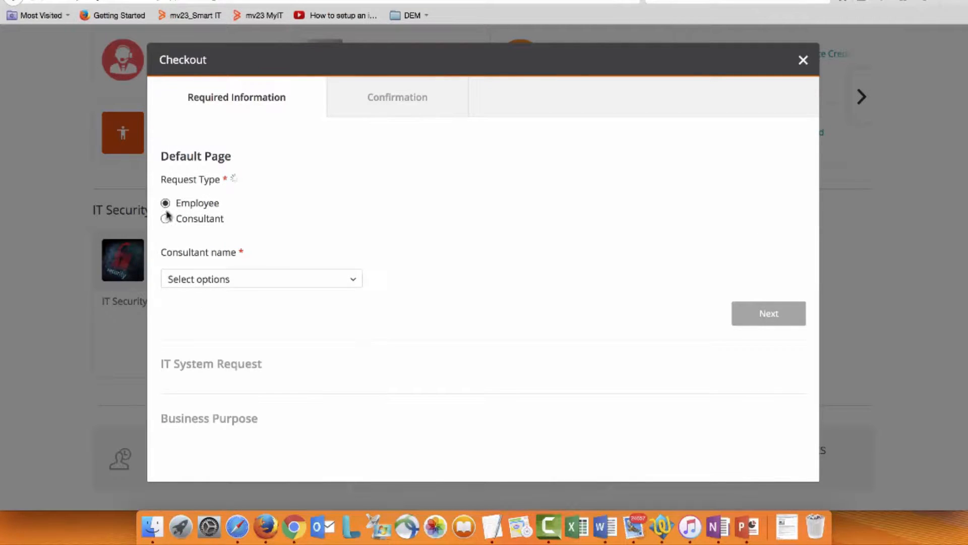
click(190, 280)
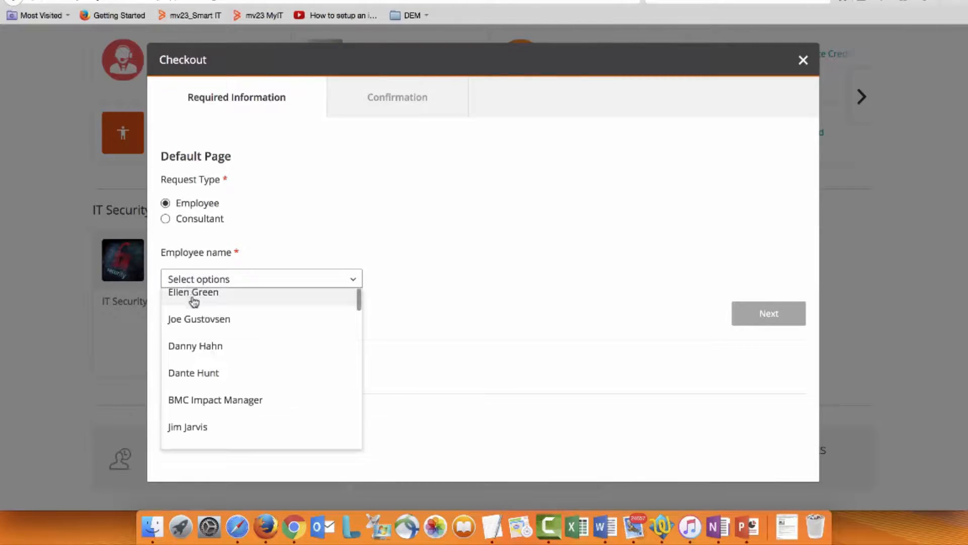
scroll(198, 365, up, 3)
scroll(197, 365, down, 5)
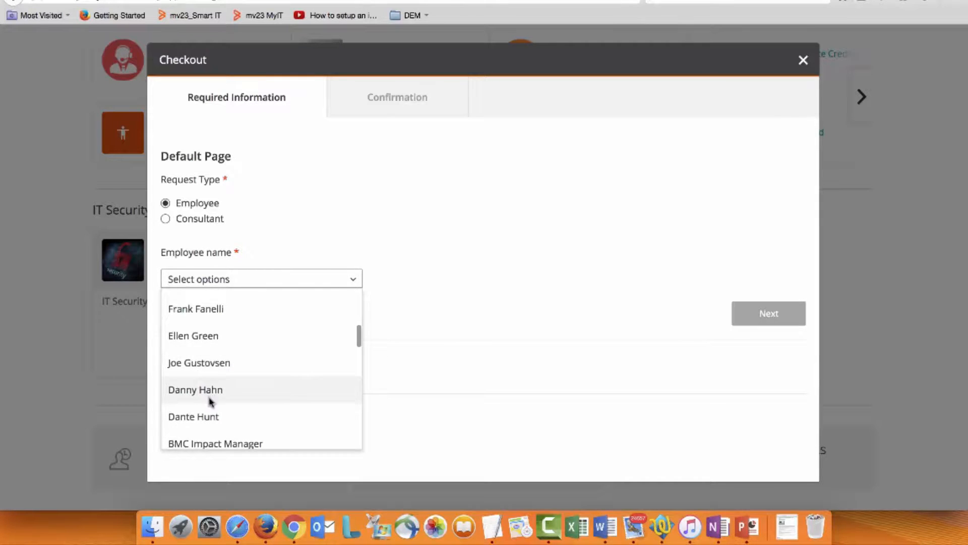
click(207, 394)
click(772, 314)
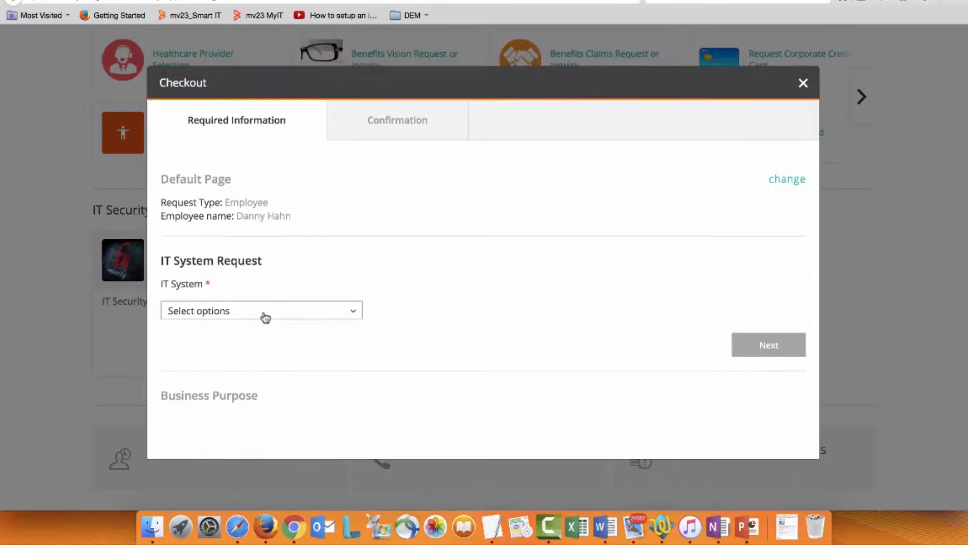
Step: Choose VPN as the IT system and show the available VPN locations
click(264, 313)
click(236, 340)
click(222, 340)
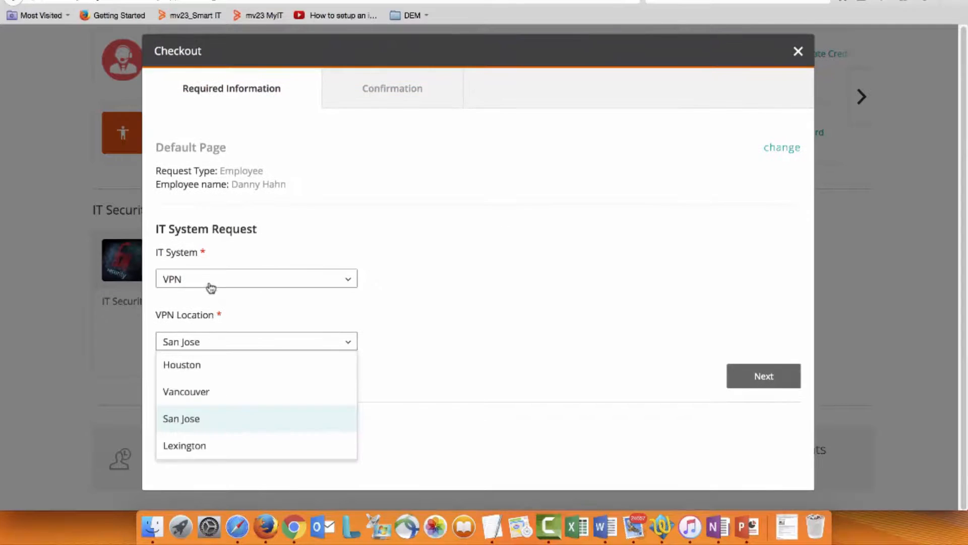
Step: Set the IT system to Remedy with the Self Service license type and continue to the Business Purpose section
click(209, 282)
click(204, 383)
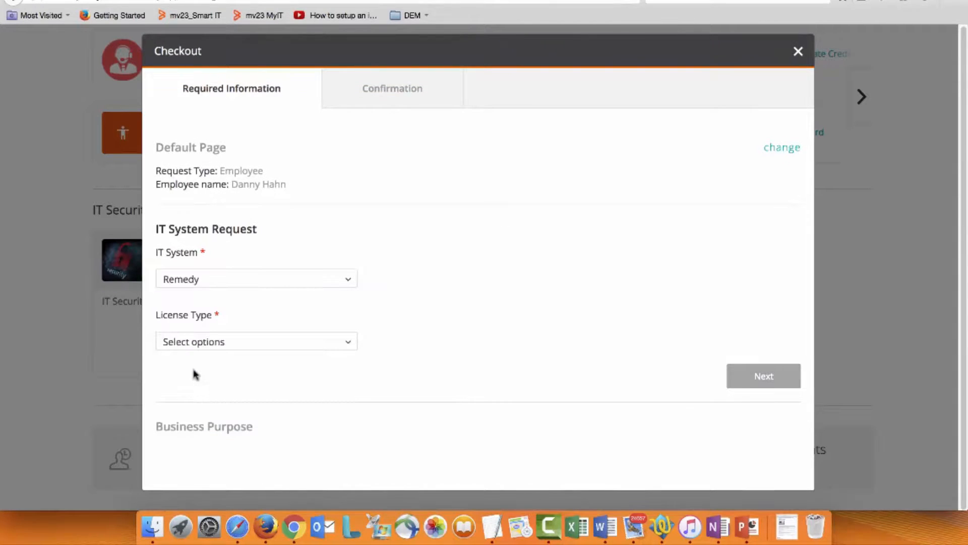
click(199, 343)
click(202, 364)
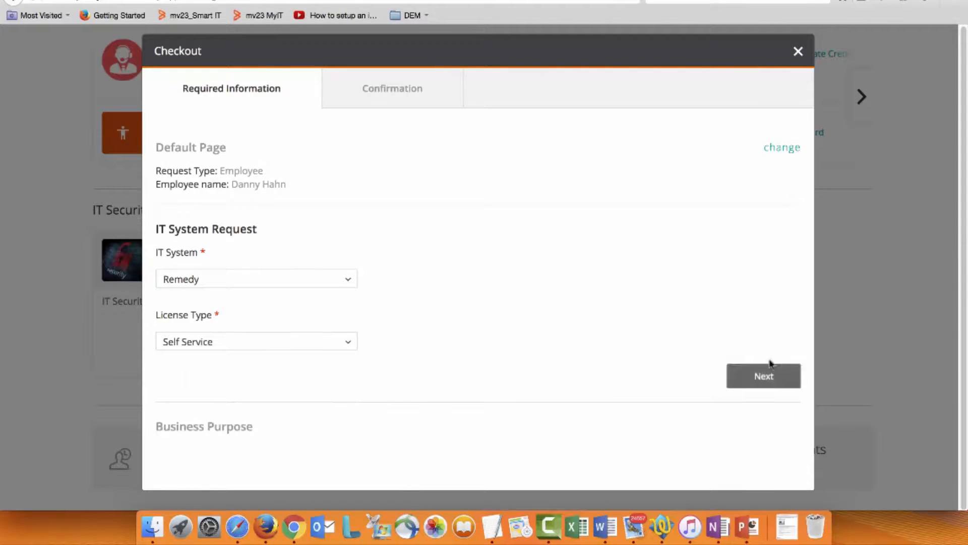
click(779, 377)
Step: Fill in the business purpose as "Need to be able to access MyIT to request IT services." and submit the request
click(288, 382)
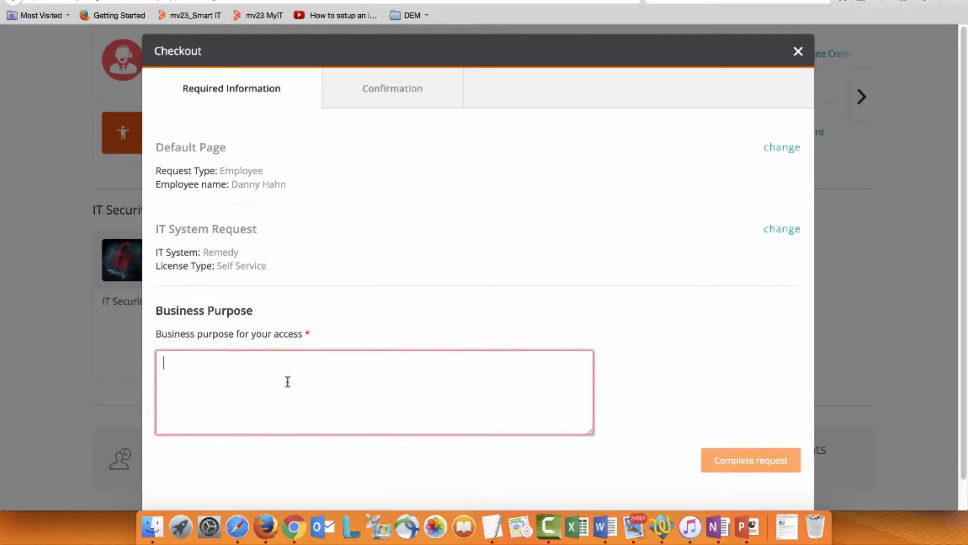
text(Need to be able to access MyIT to request IT services.)
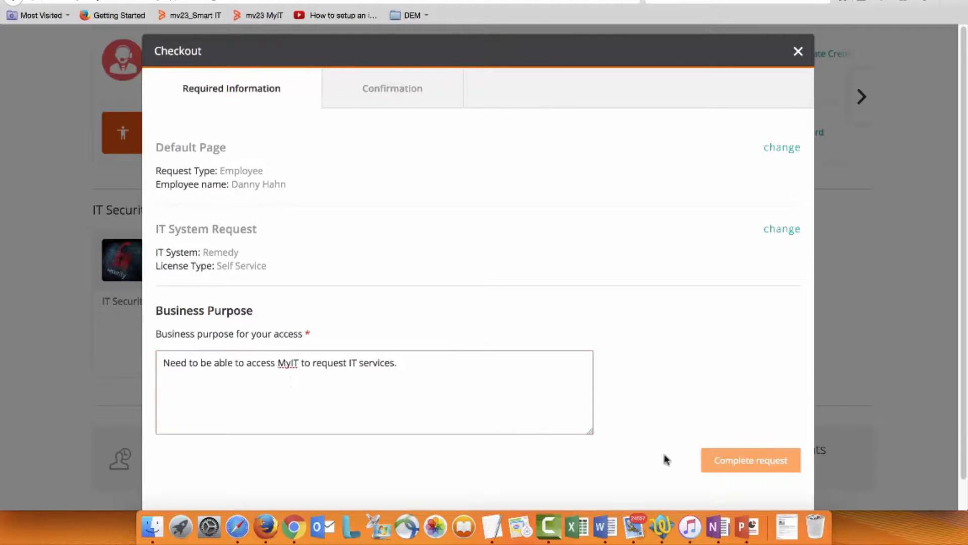
click(750, 462)
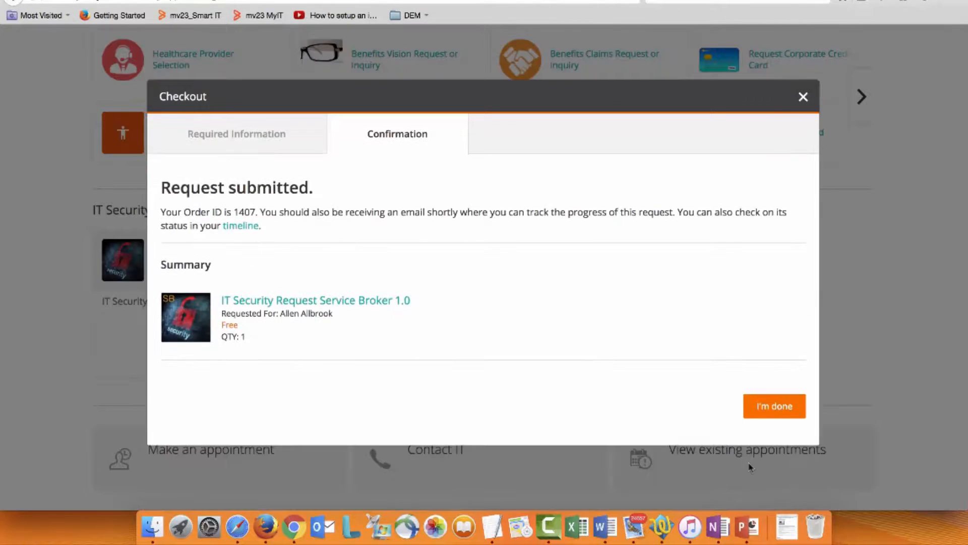